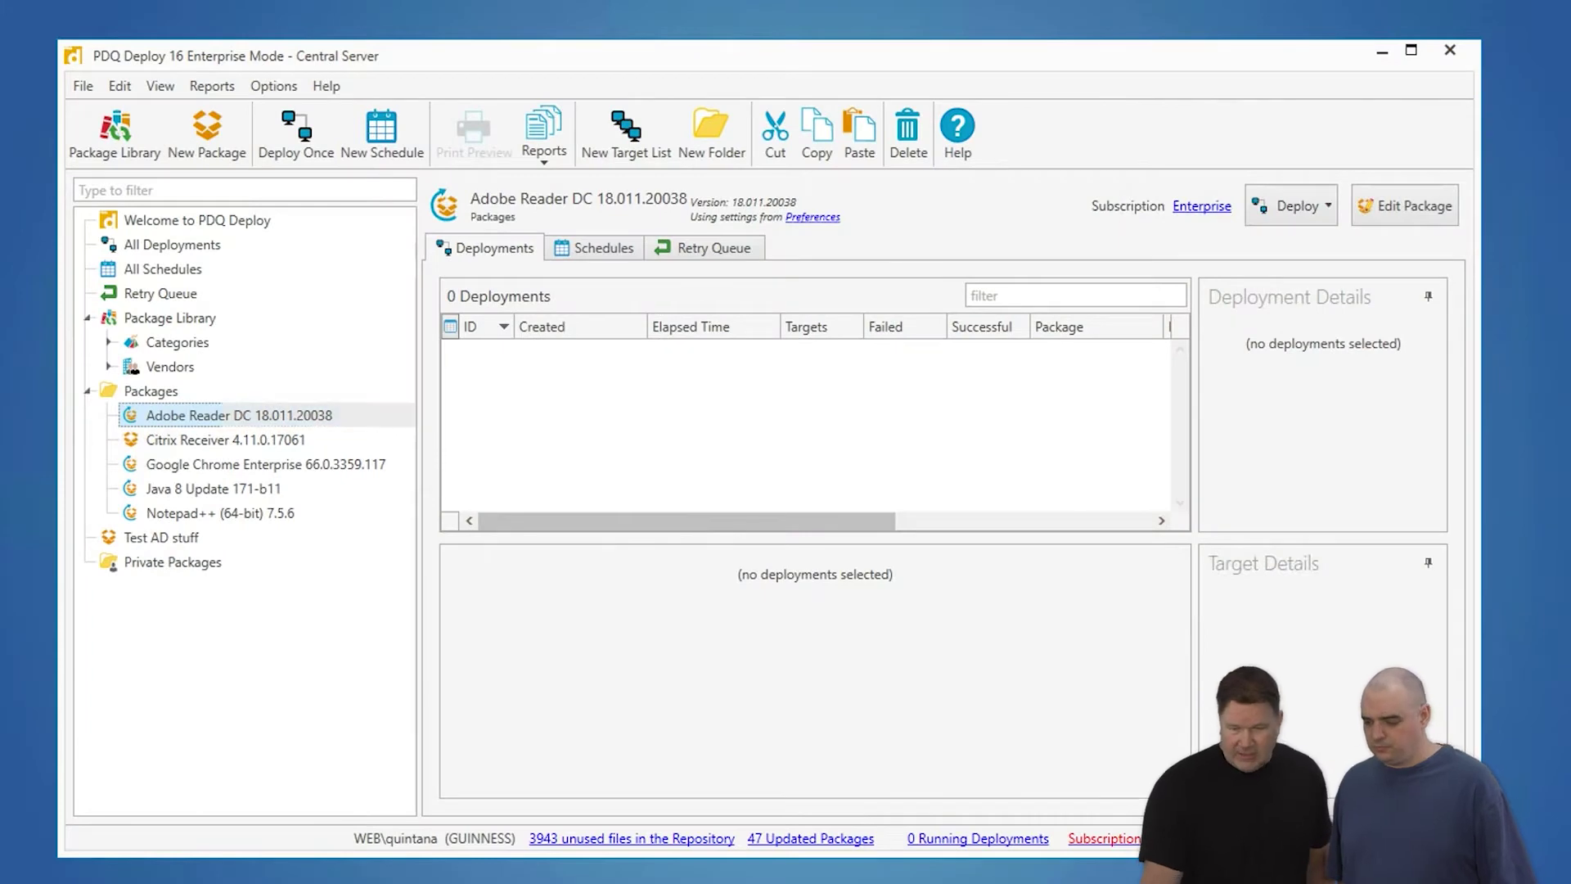
- Create a new package and add an Install step to it
key(ctrl+n)
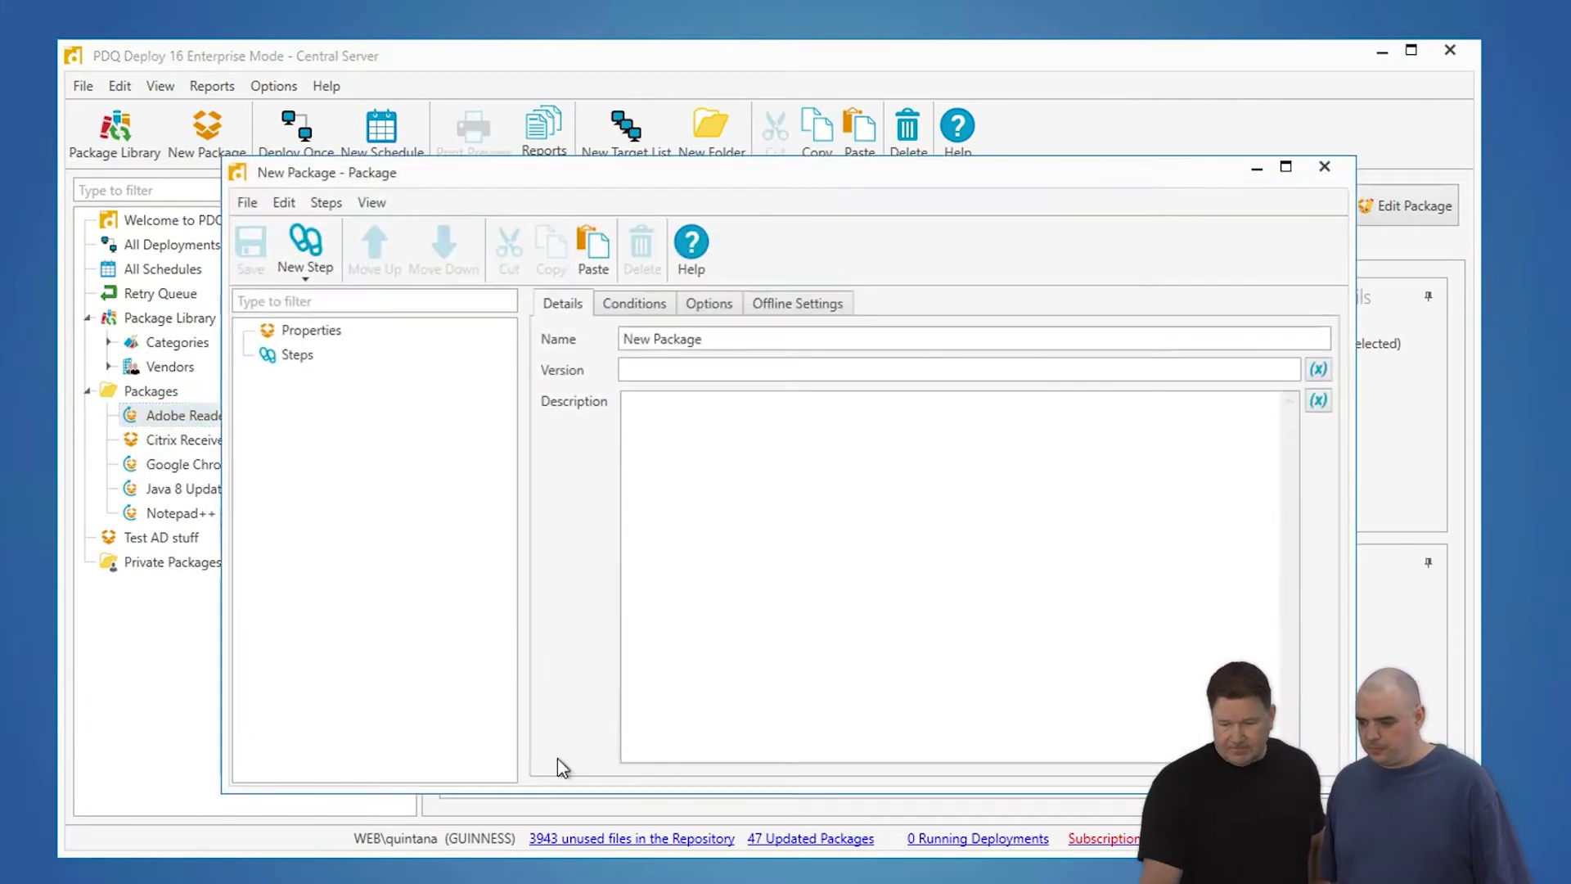
click(307, 274)
click(286, 301)
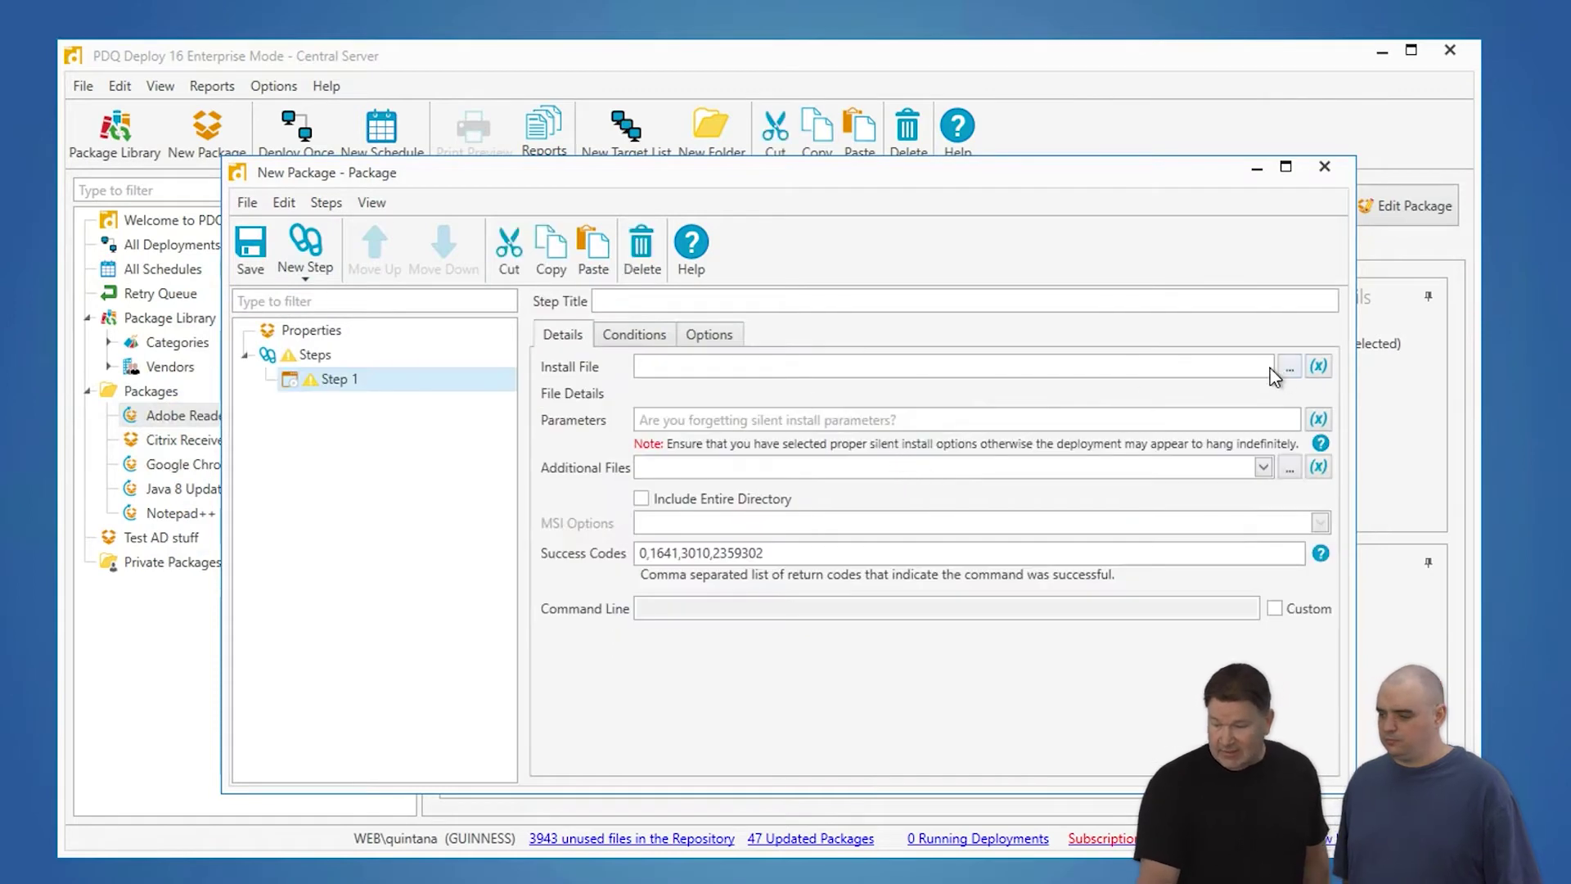
- Set the step's install file to MSInstall.msi from Repository\Installs
click(1288, 367)
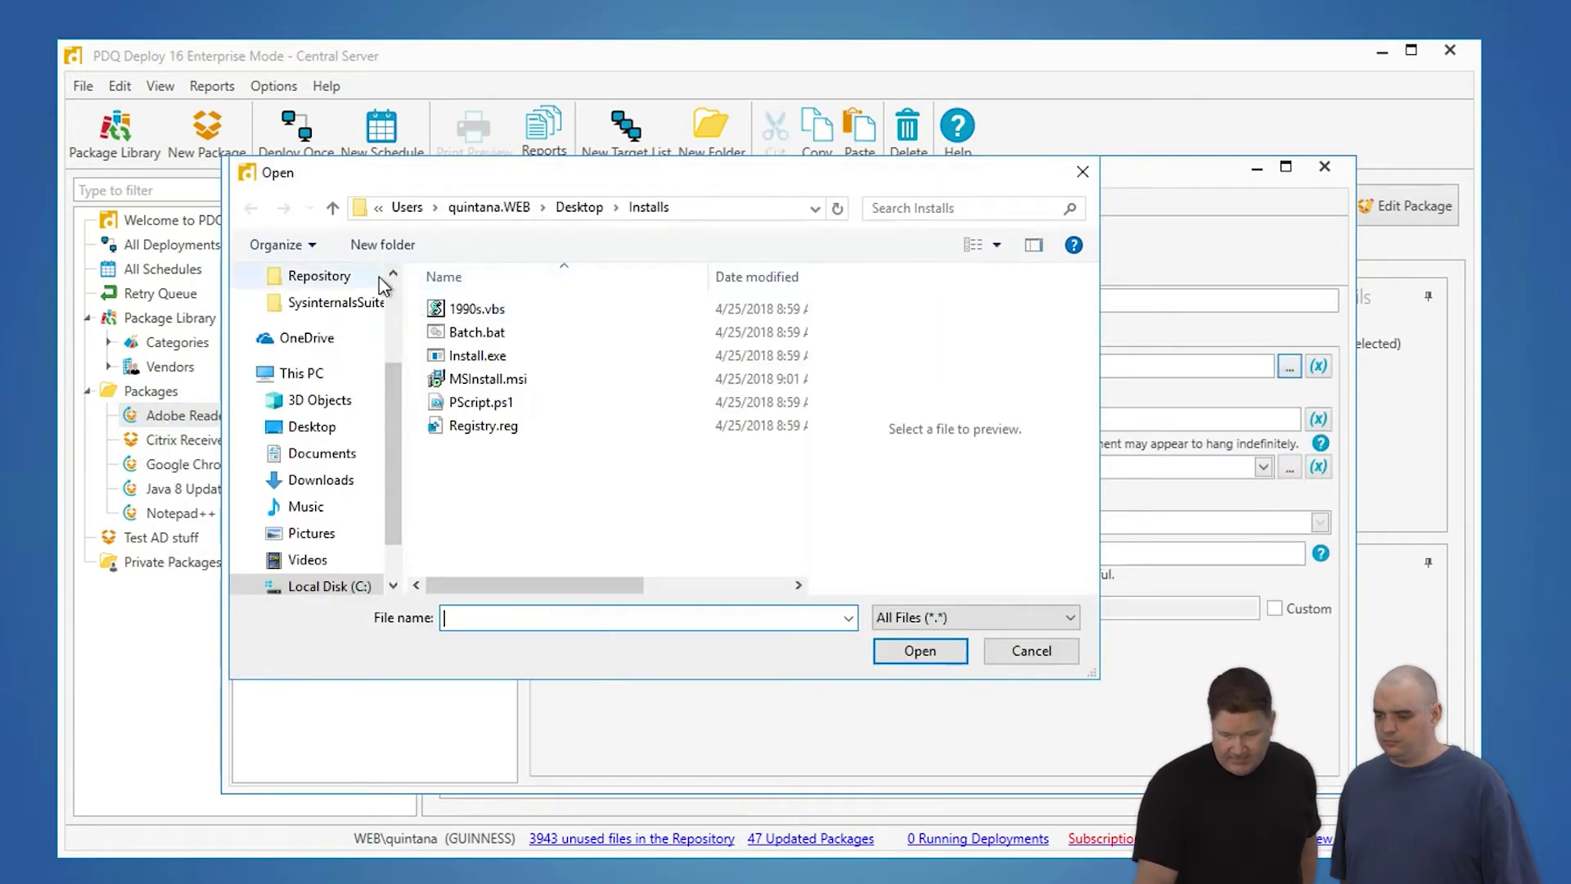
click(319, 275)
scroll(621, 371, down, 5)
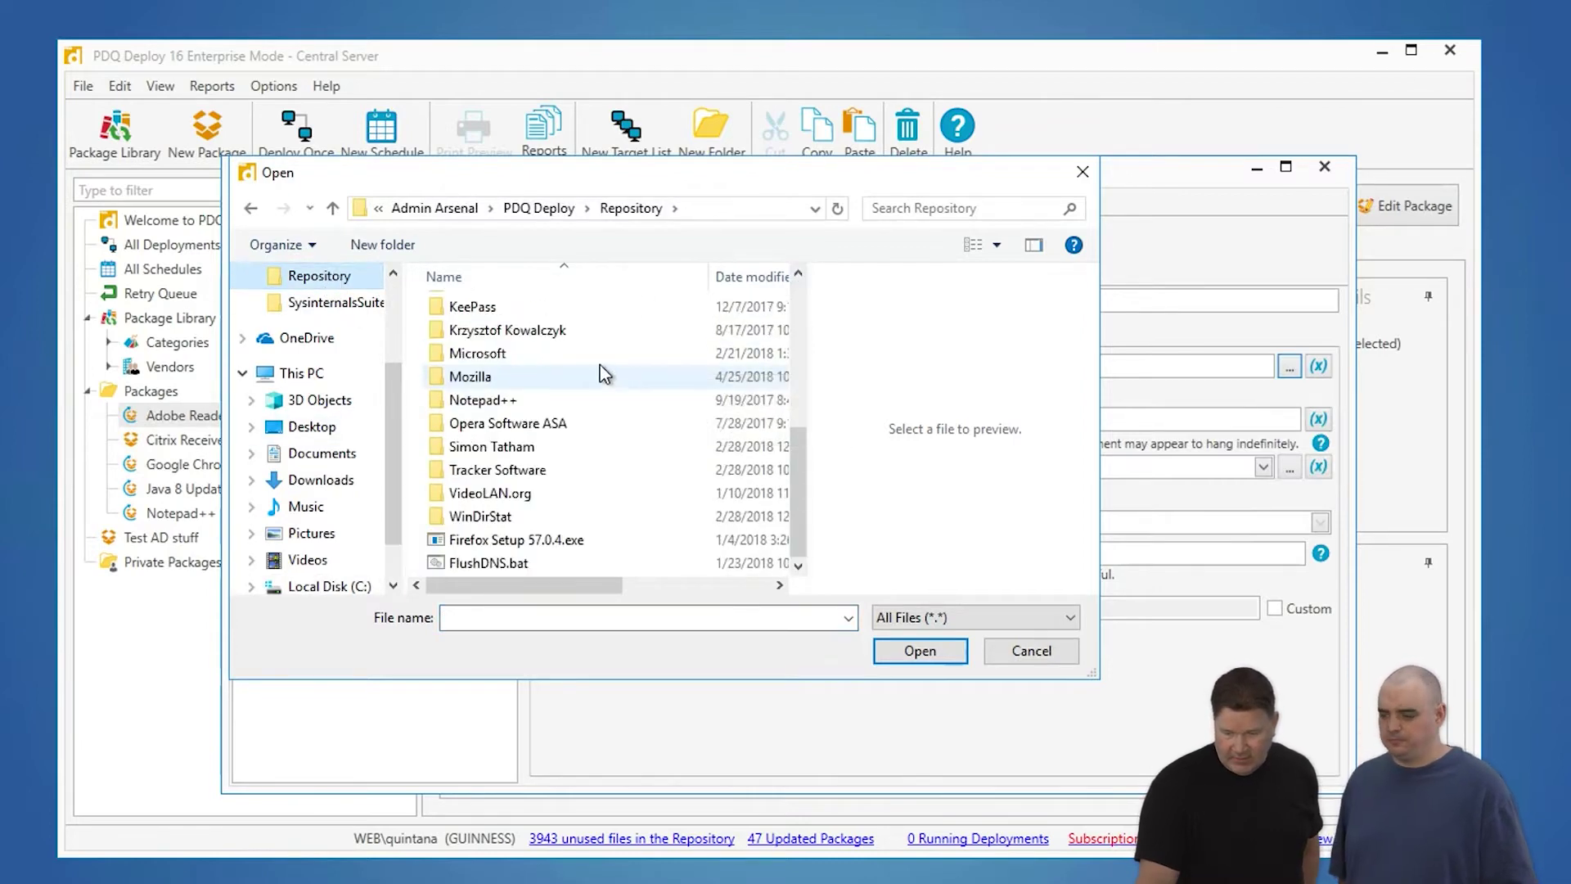
scroll(589, 361, up, 3)
double_click(484, 395)
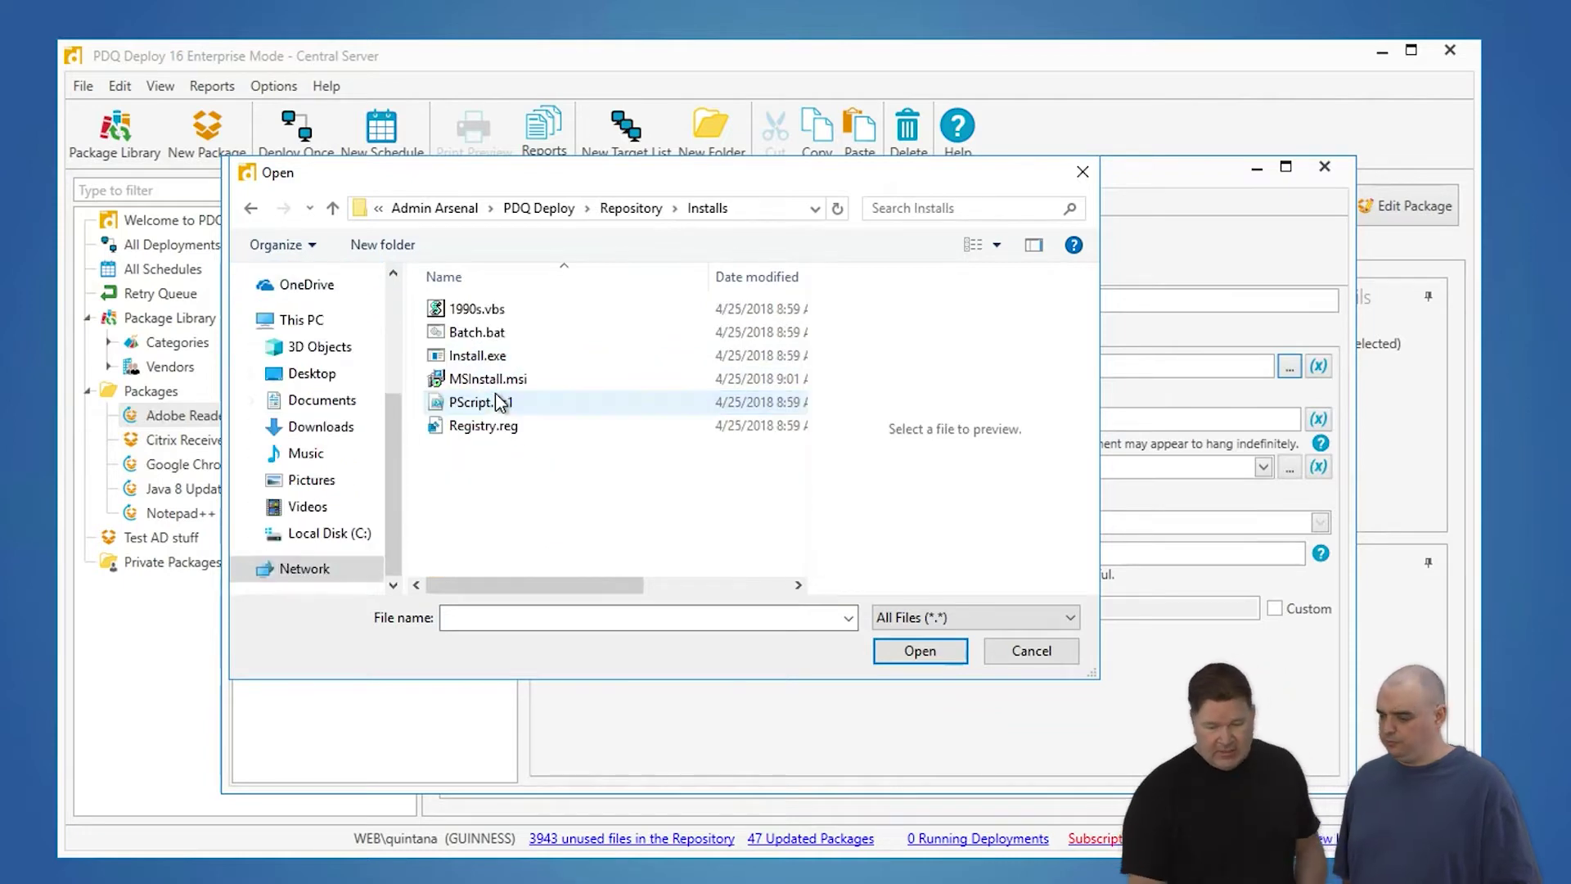
click(496, 379)
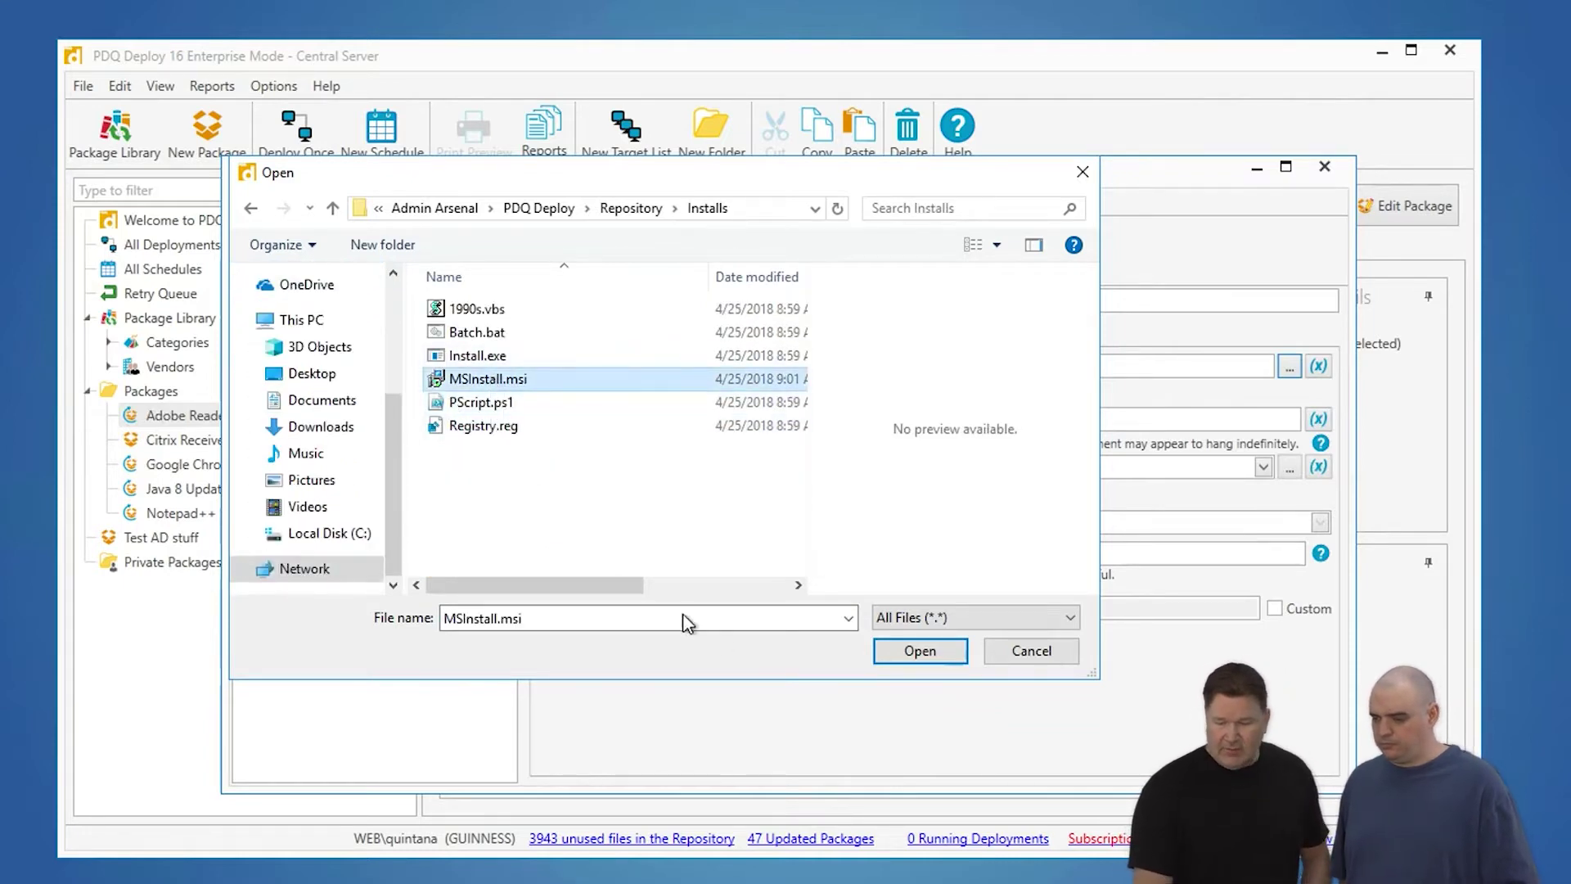
click(920, 652)
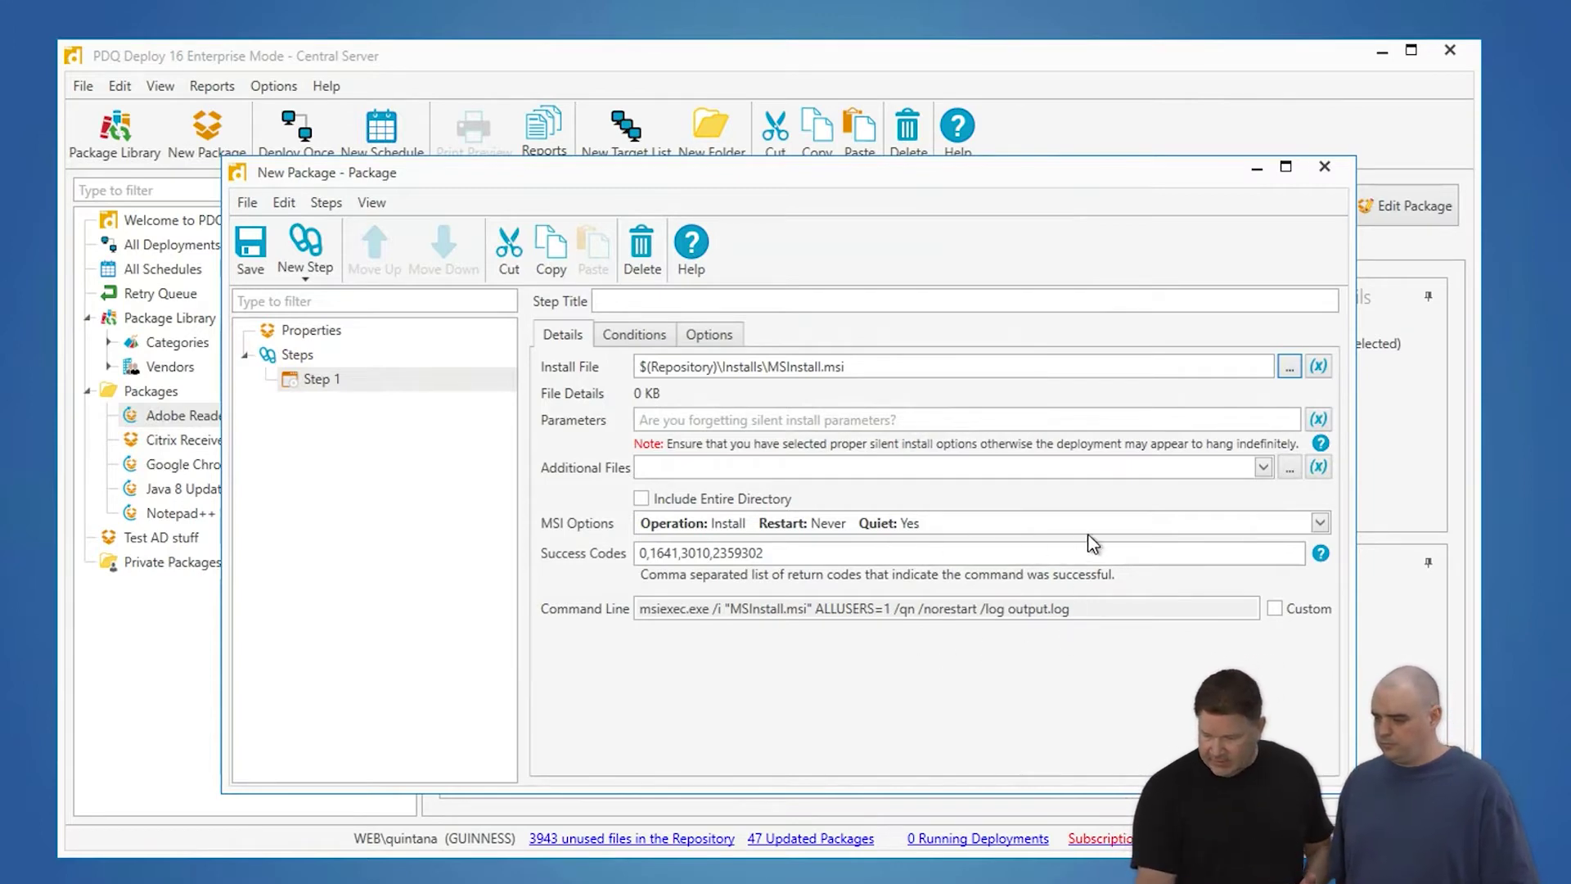
click(1320, 523)
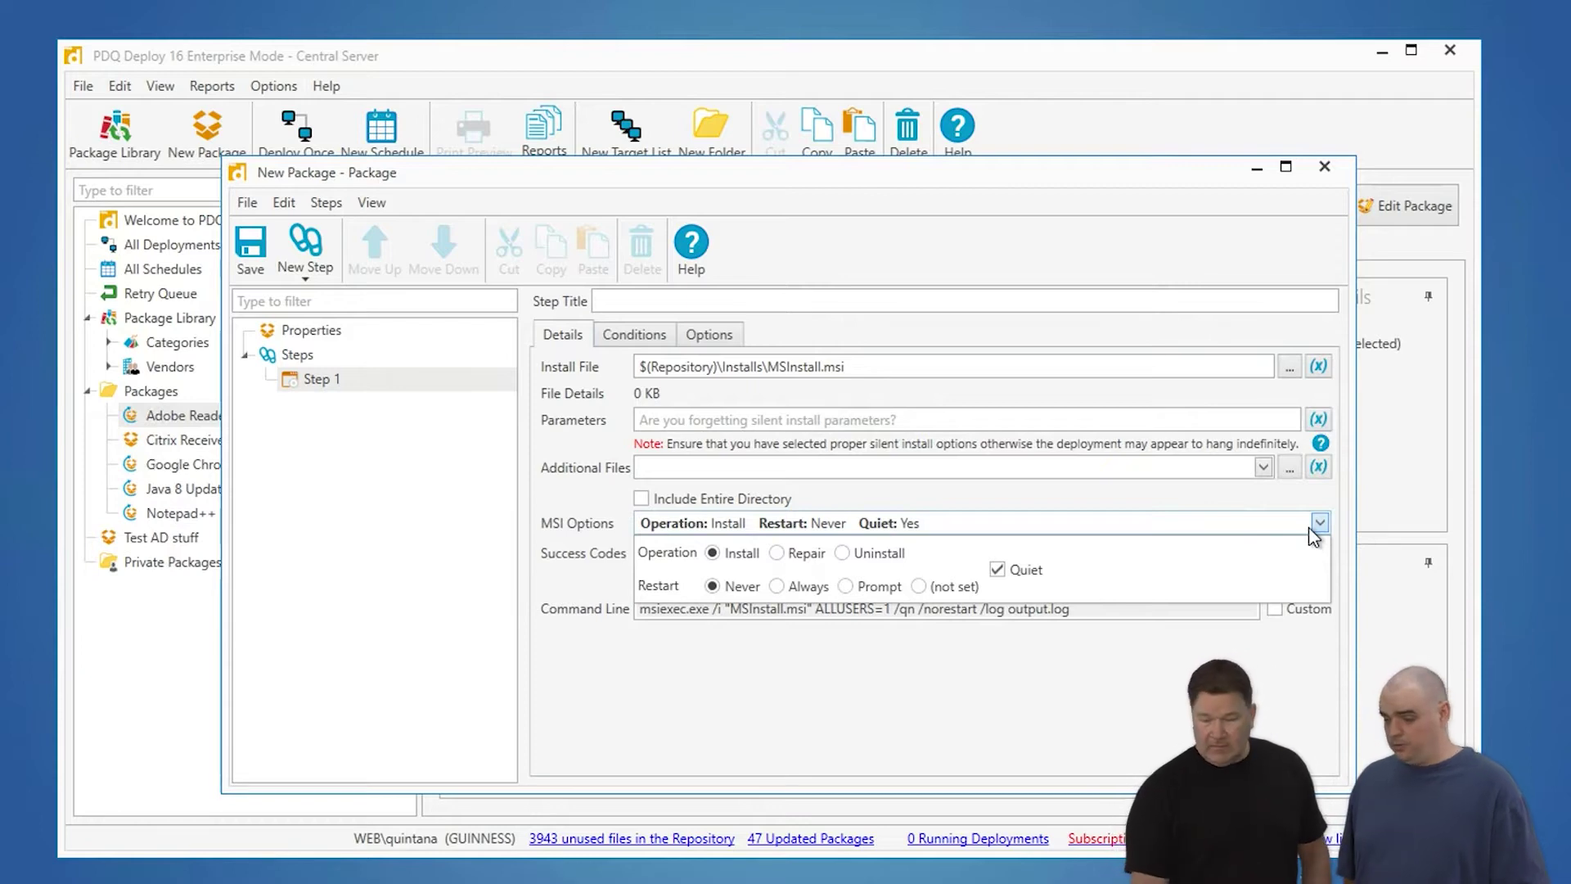
click(531, 491)
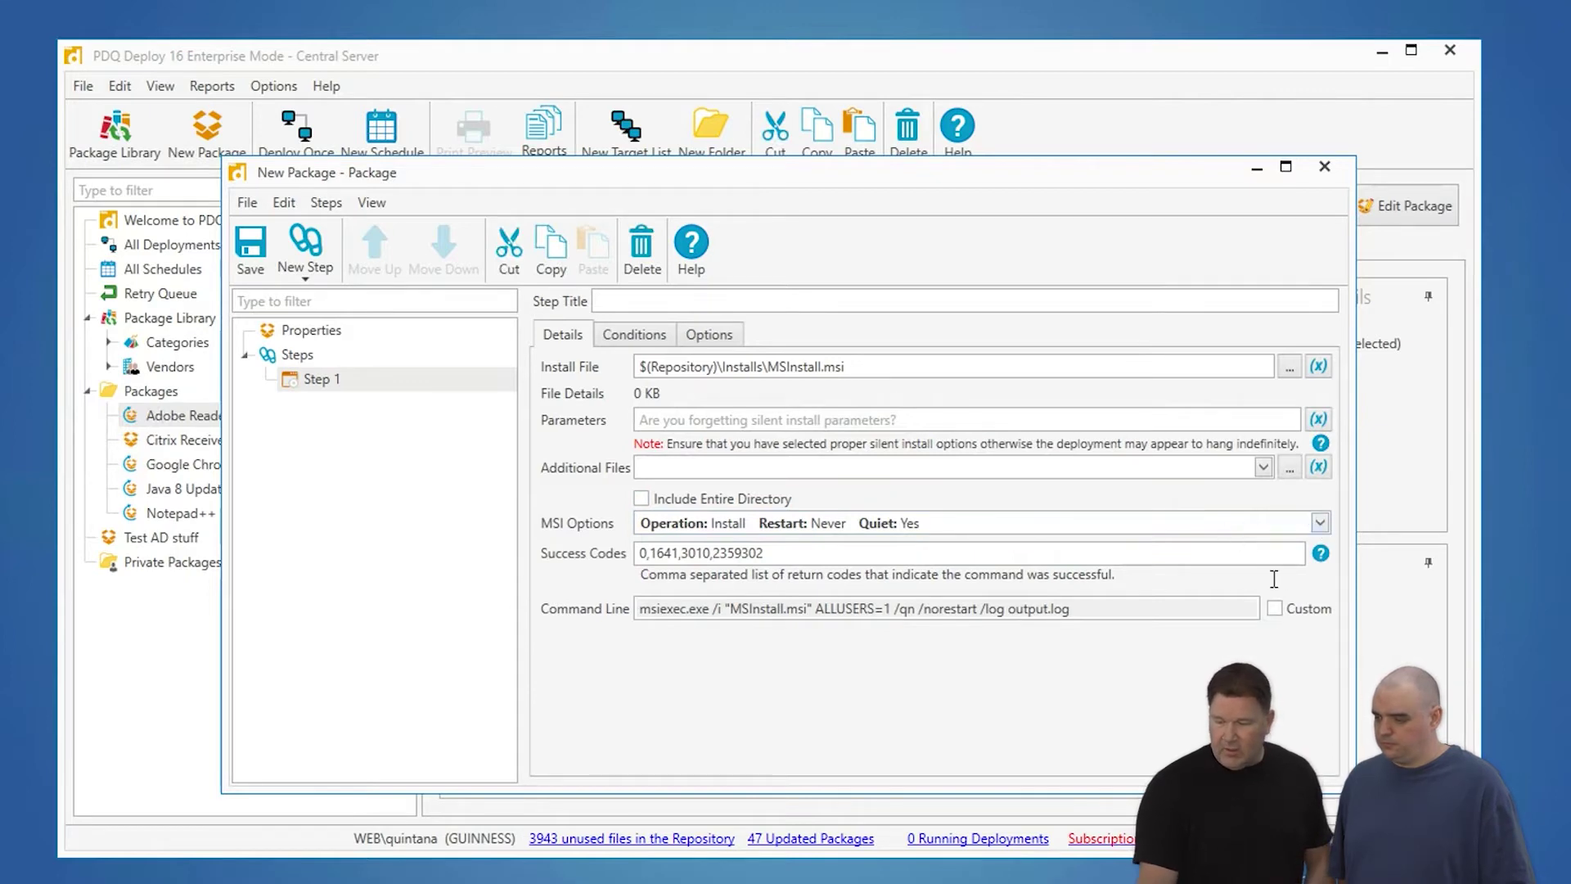
click(1275, 609)
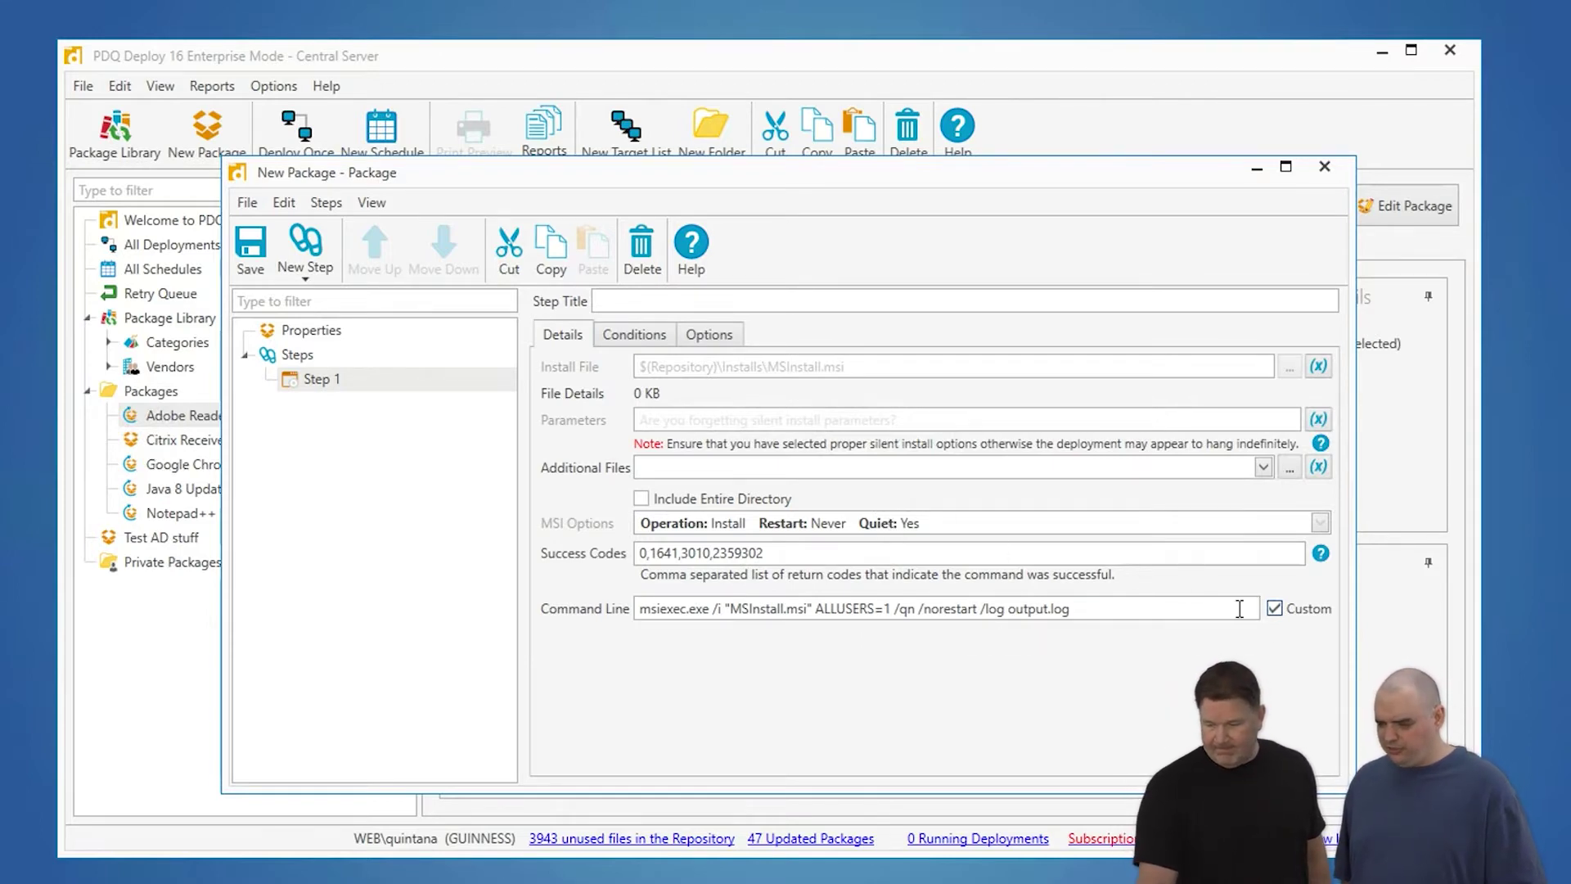
click(1275, 609)
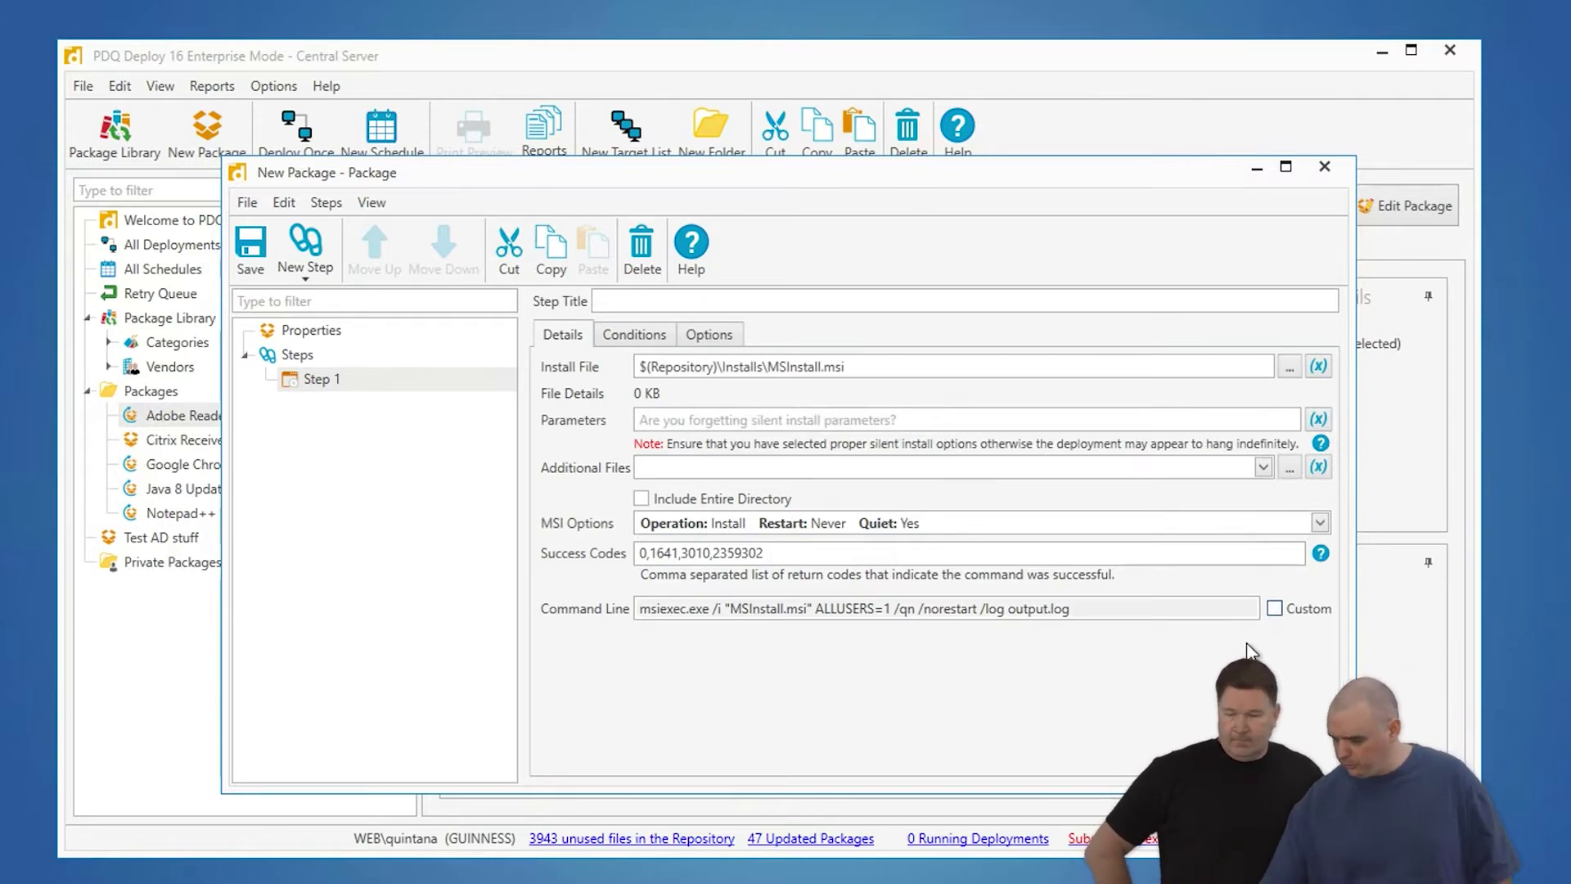
click(1264, 467)
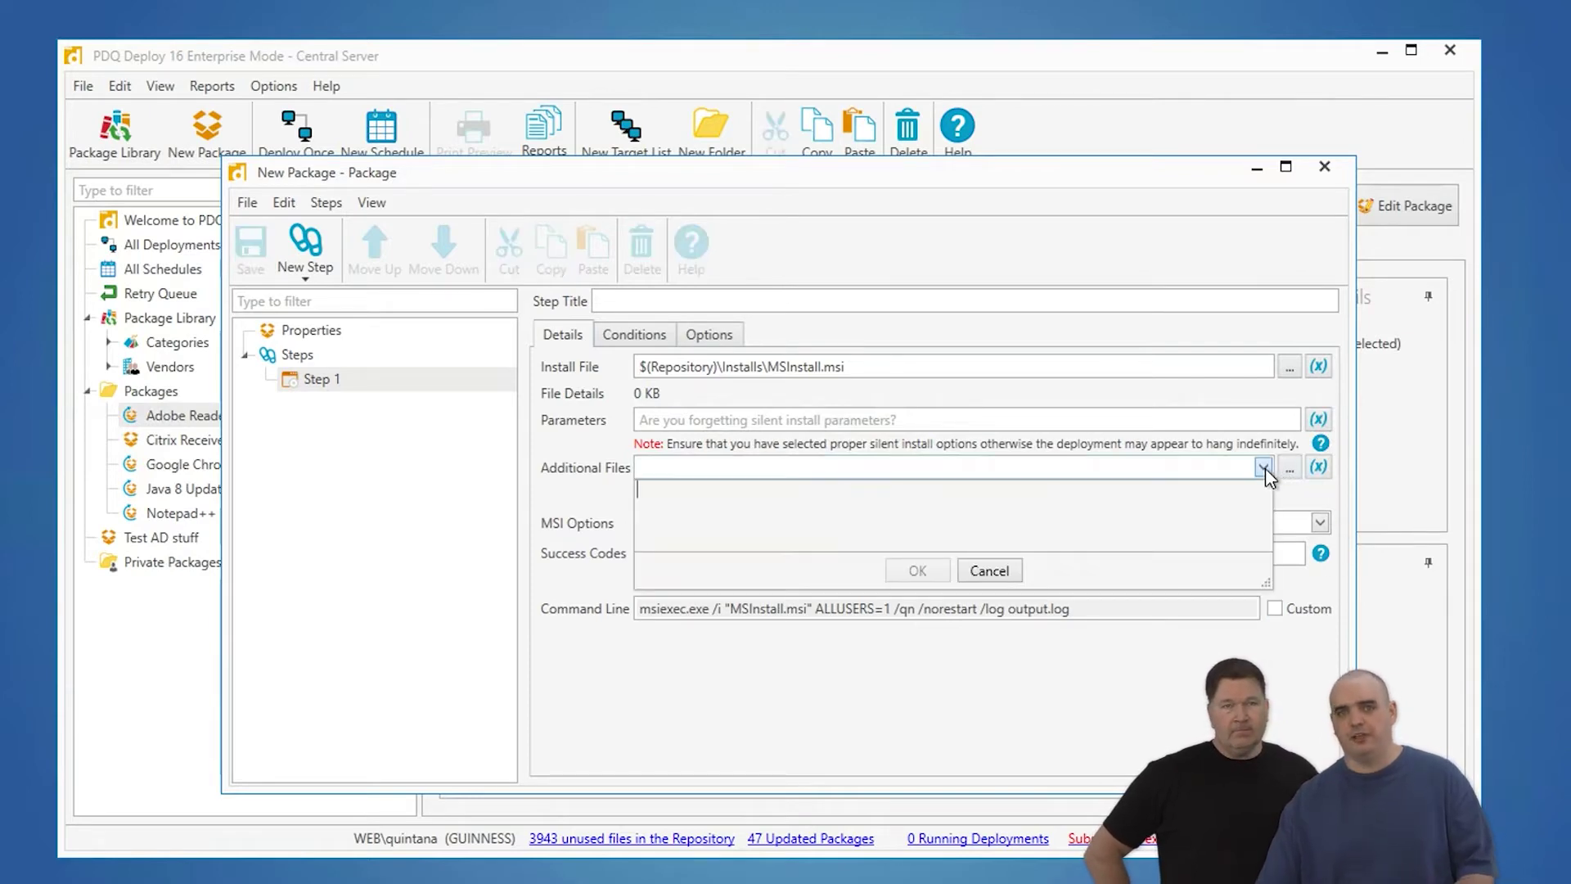
click(1264, 467)
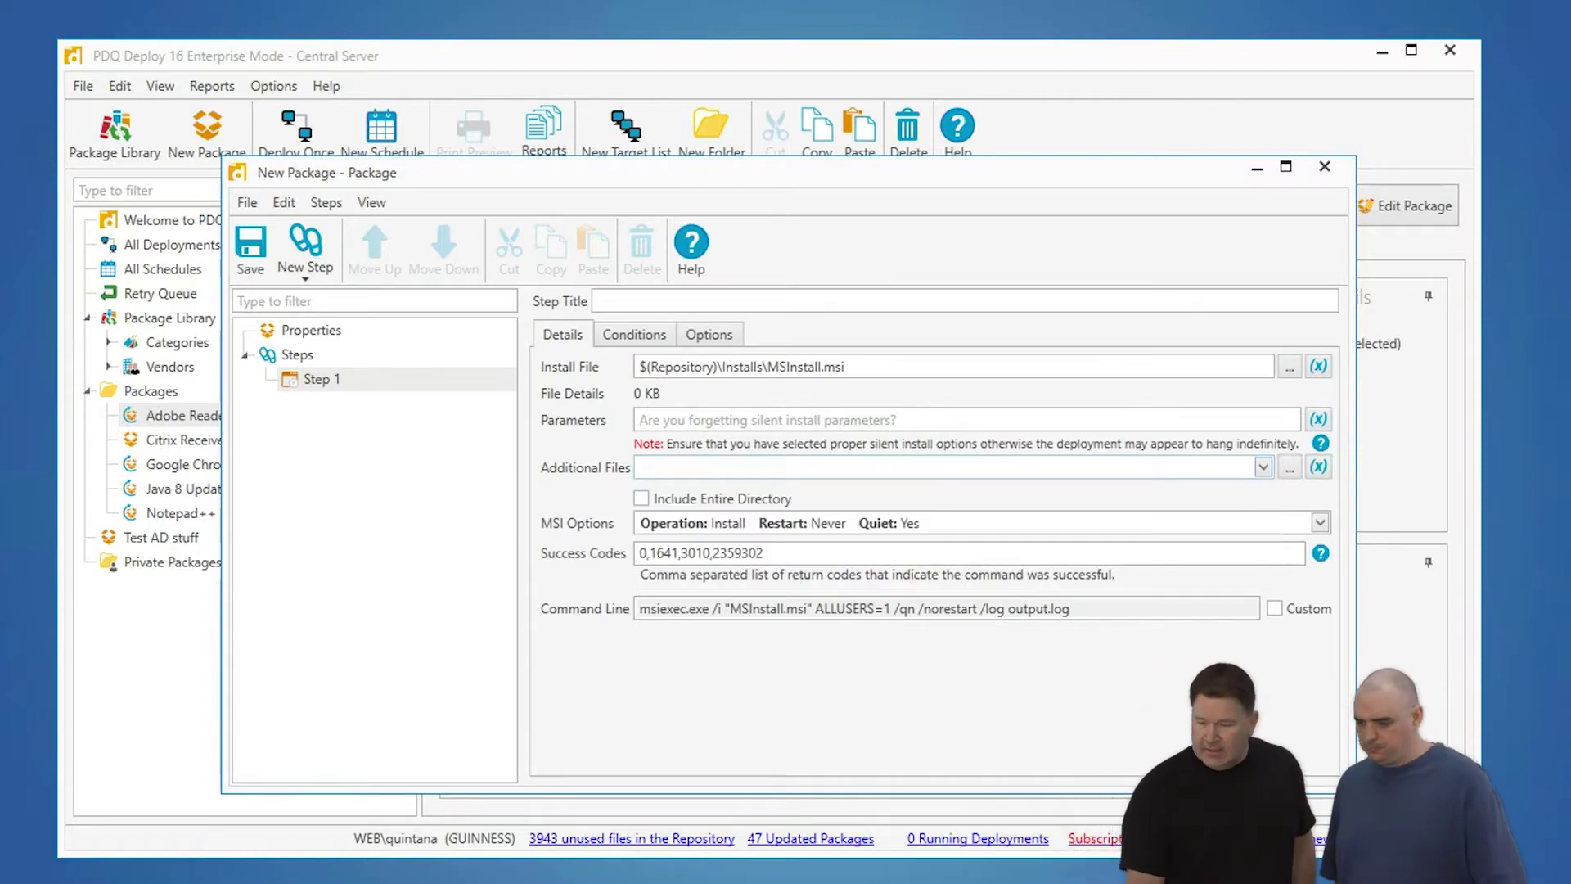
click(1288, 369)
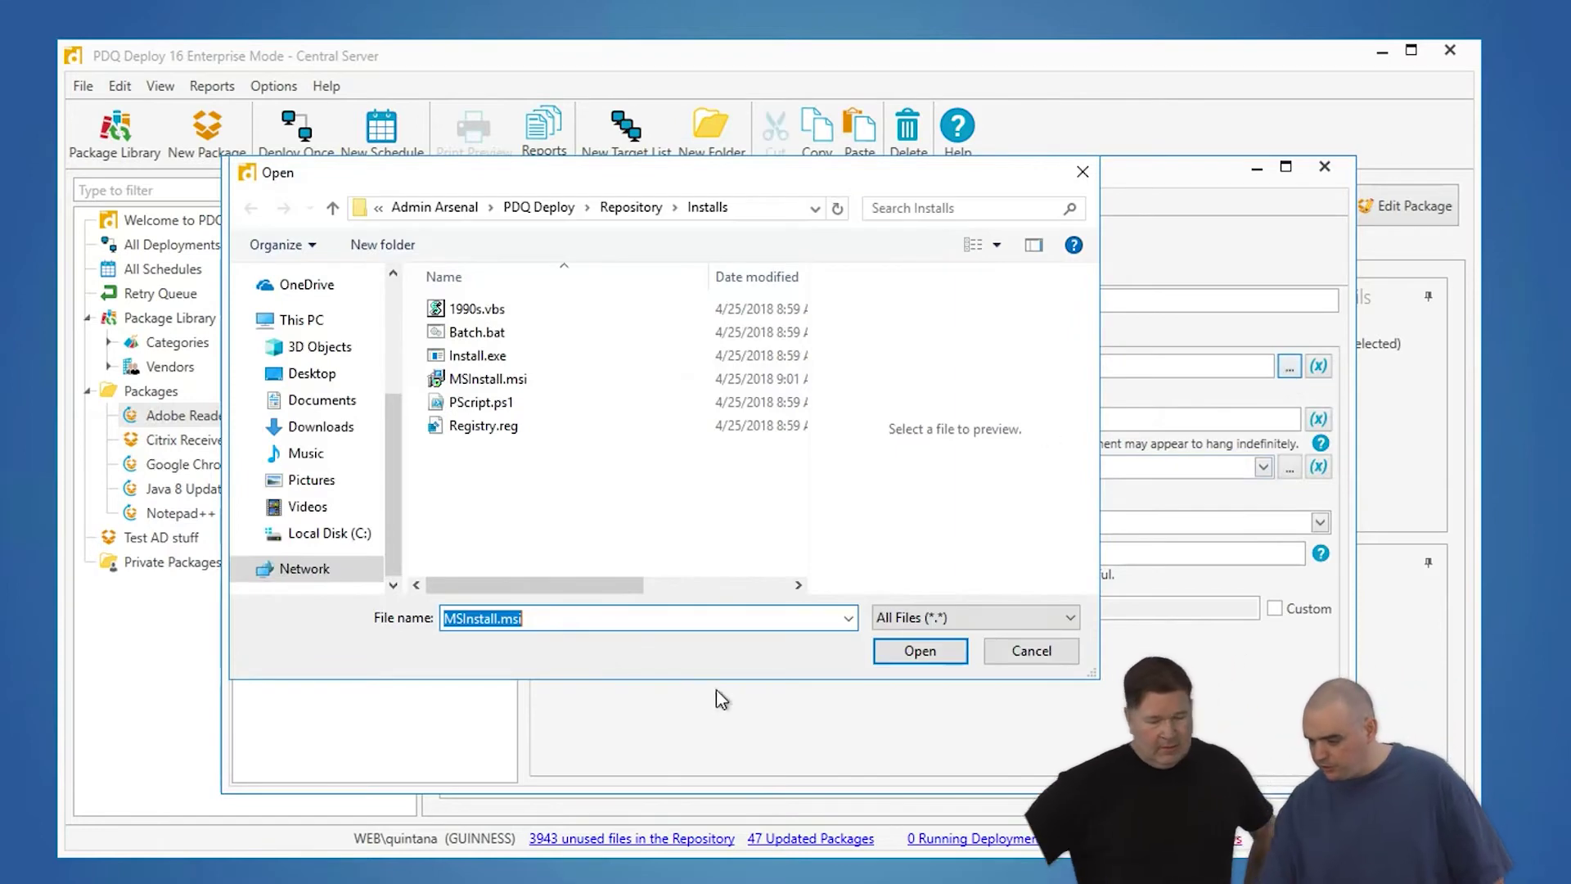
- Switch the install file to PScript.ps1 and keep the default PowerShell command line
click(486, 405)
click(896, 658)
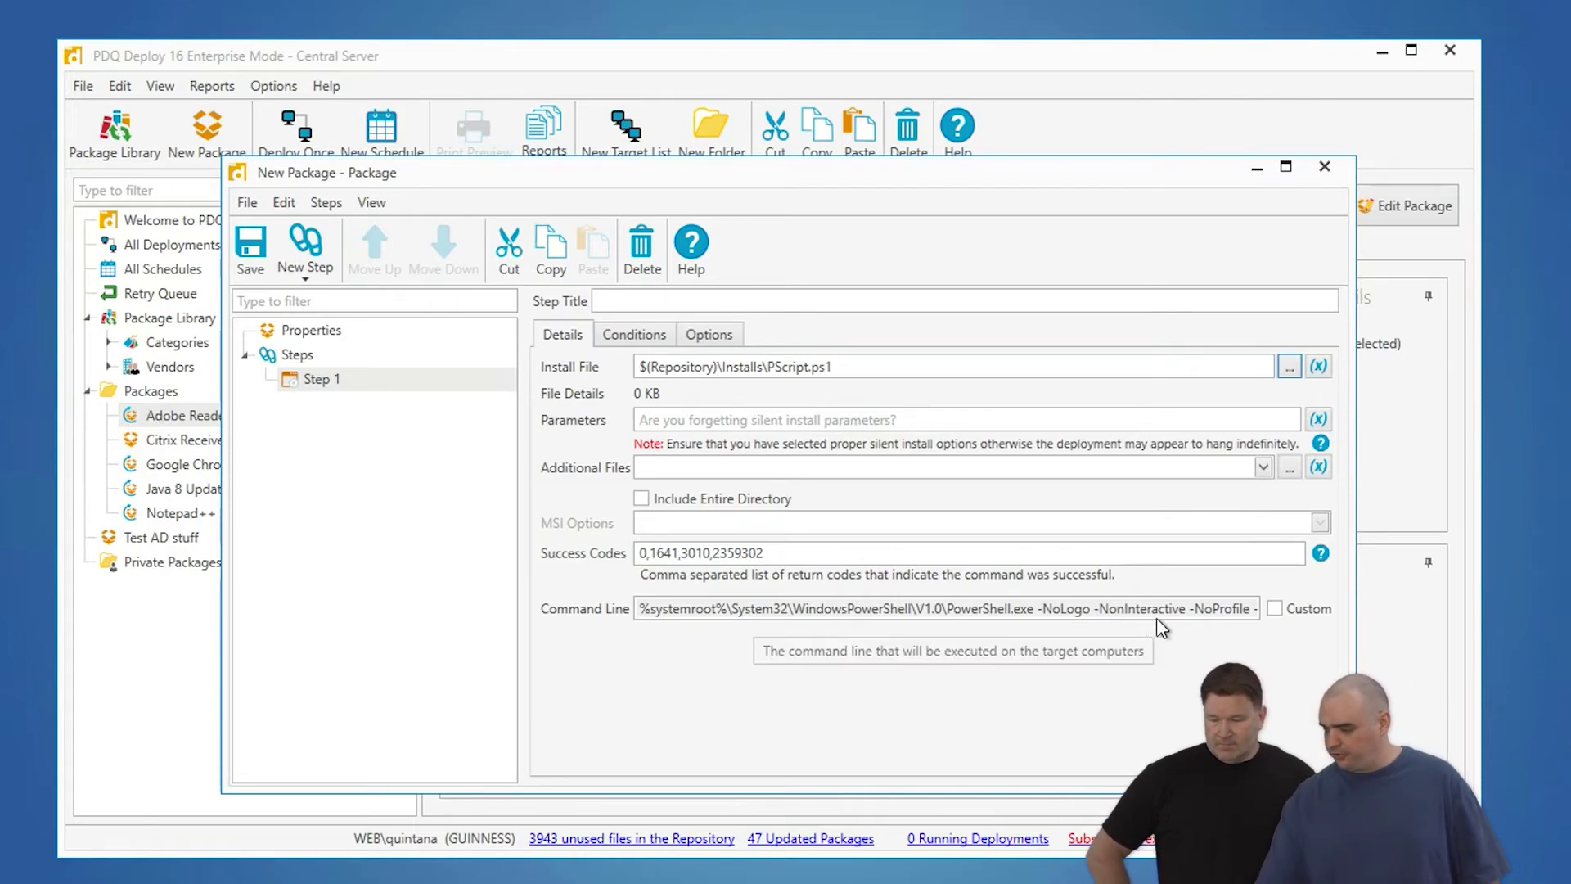
click(1273, 610)
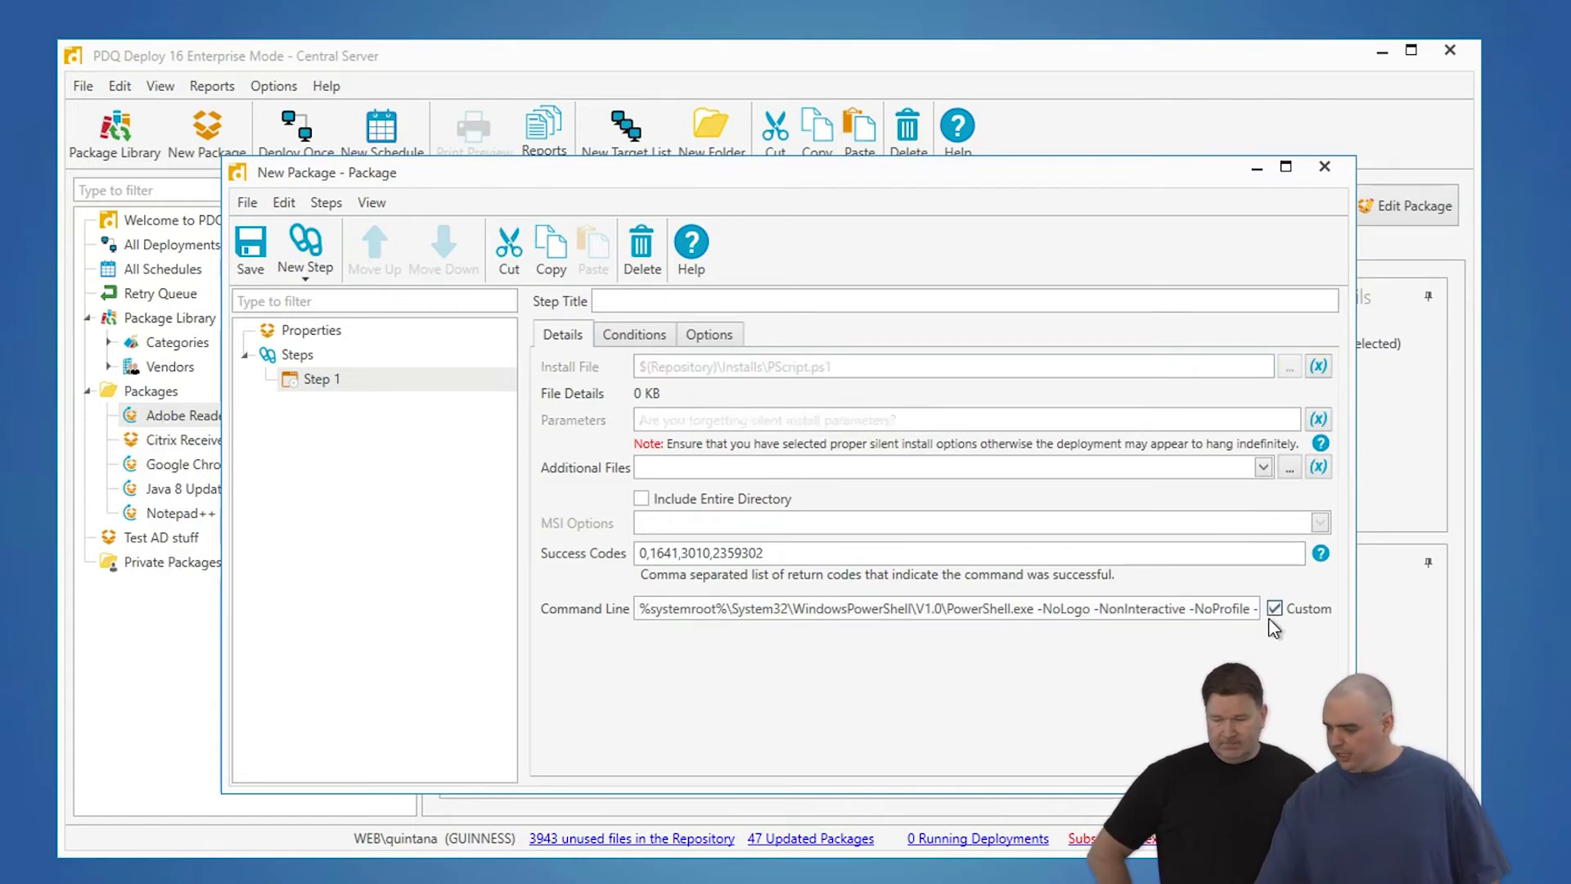
drag(1245, 614, 1330, 616)
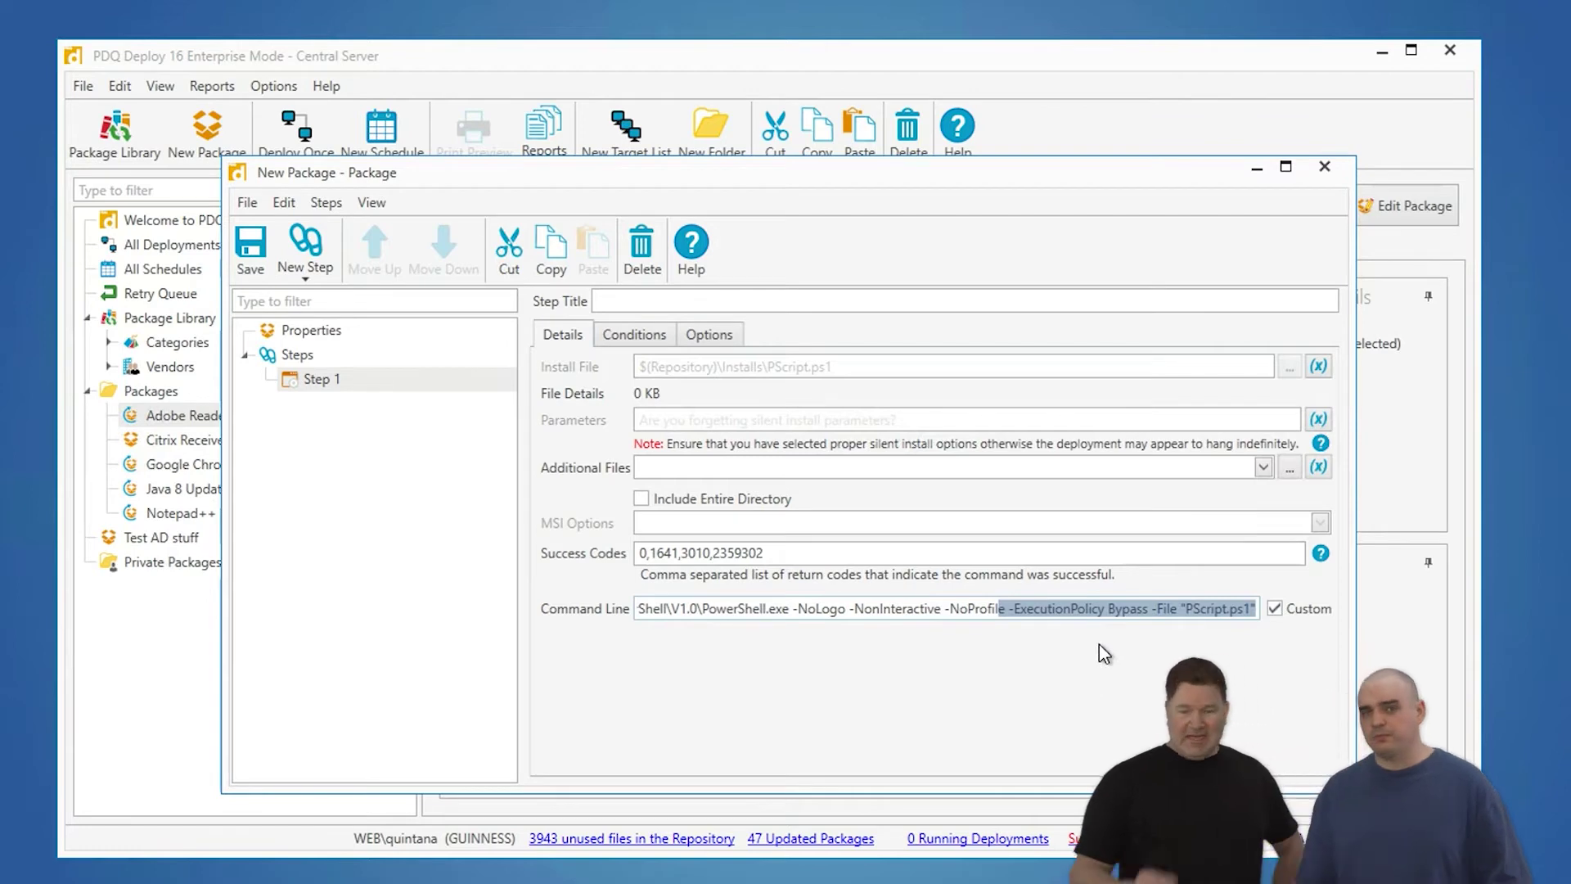
click(1274, 608)
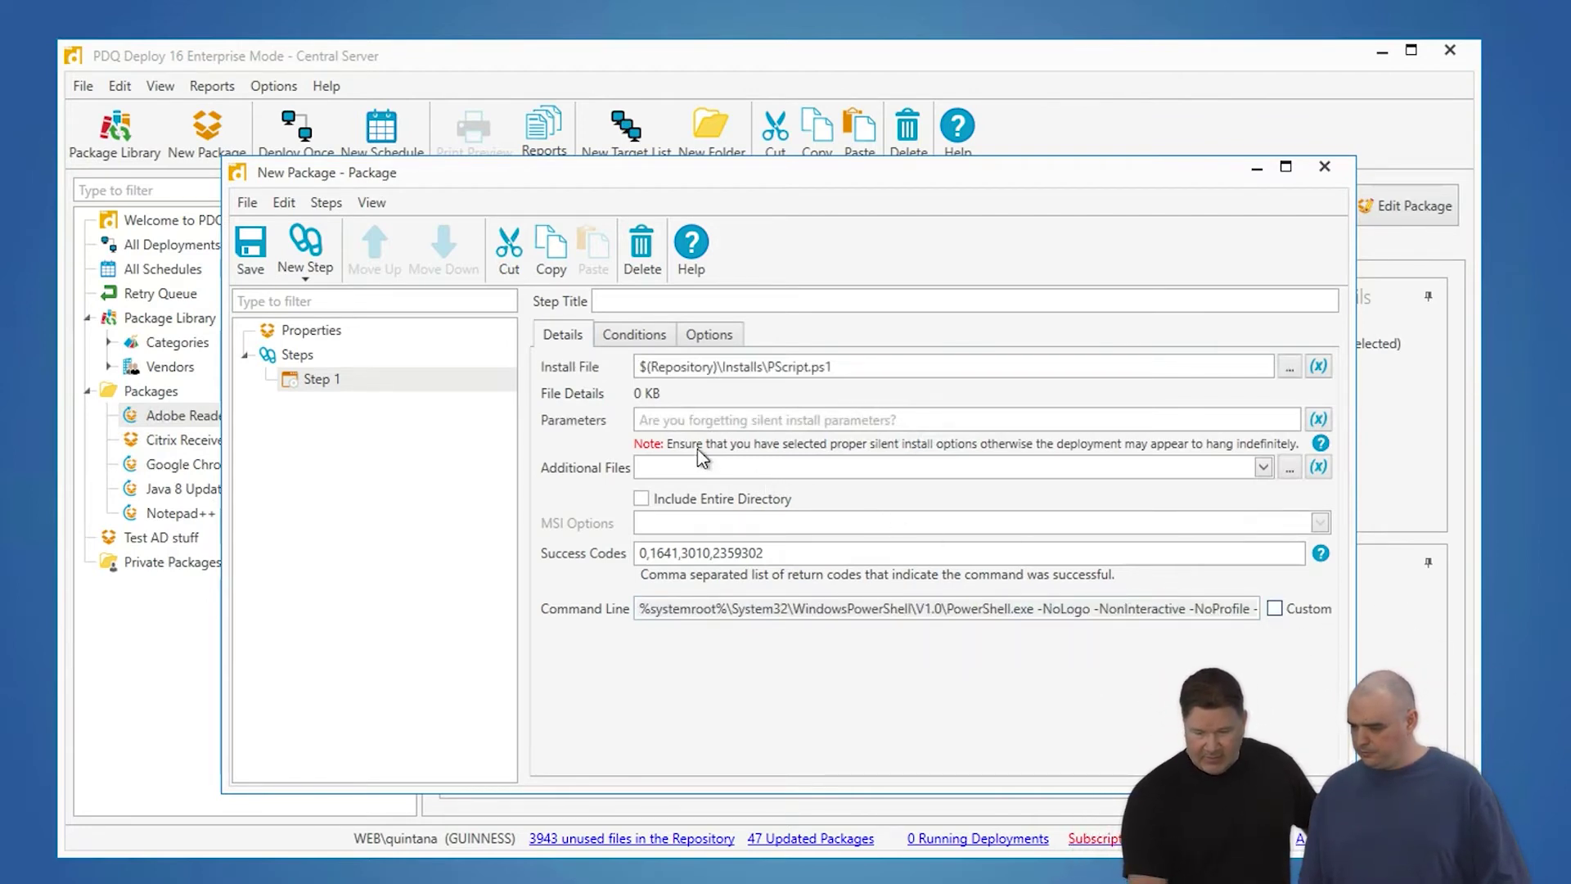
click(704, 424)
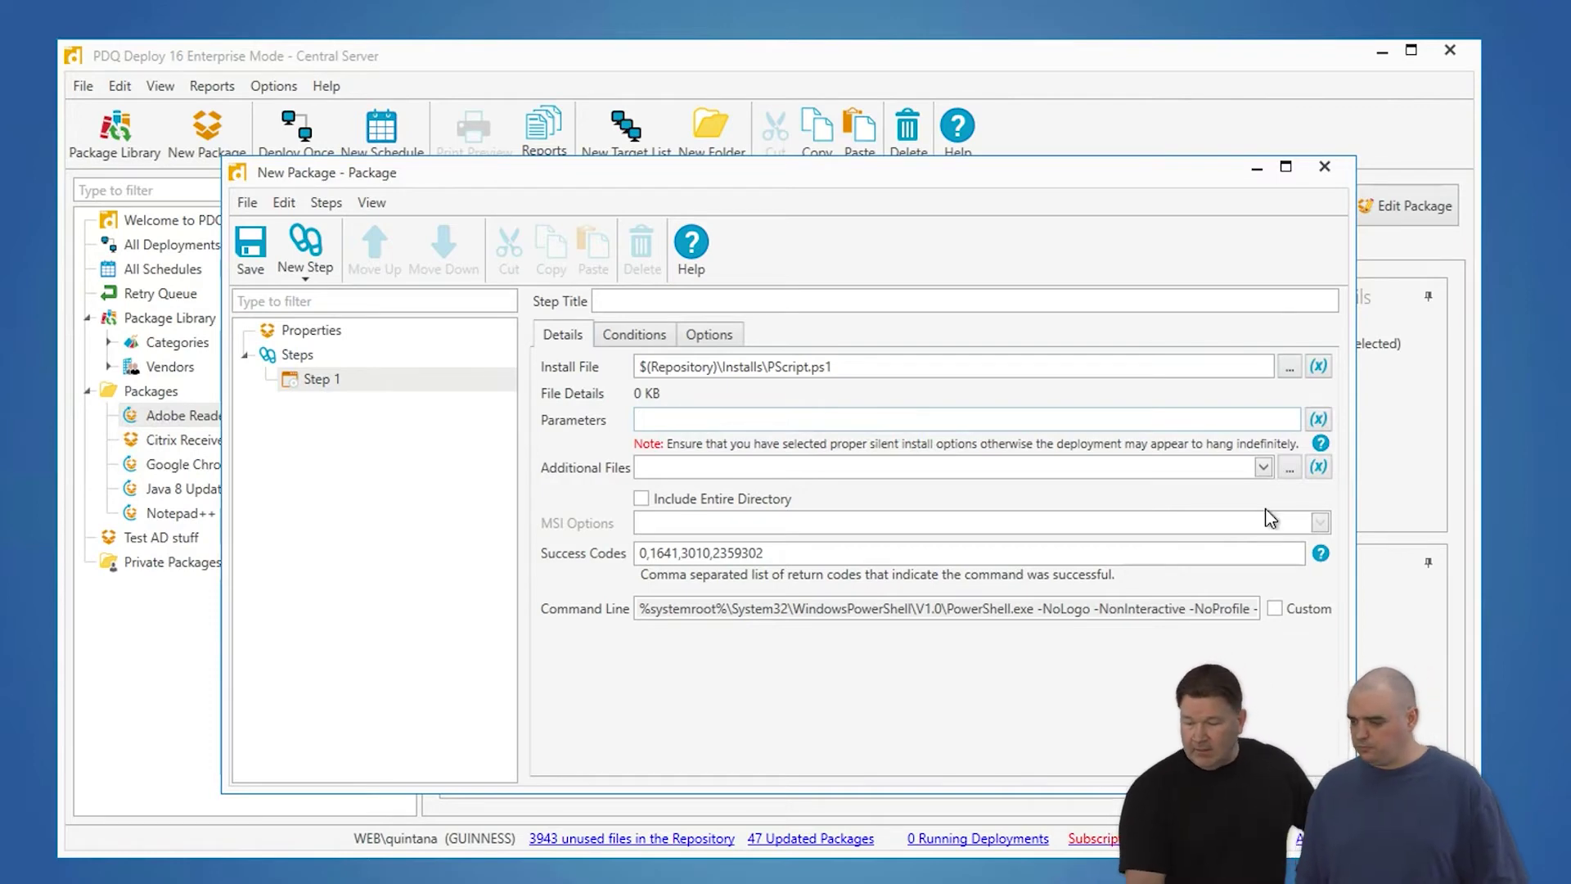
- Switch the install file to 1990s.vbs and check the Additional Files list
click(1287, 368)
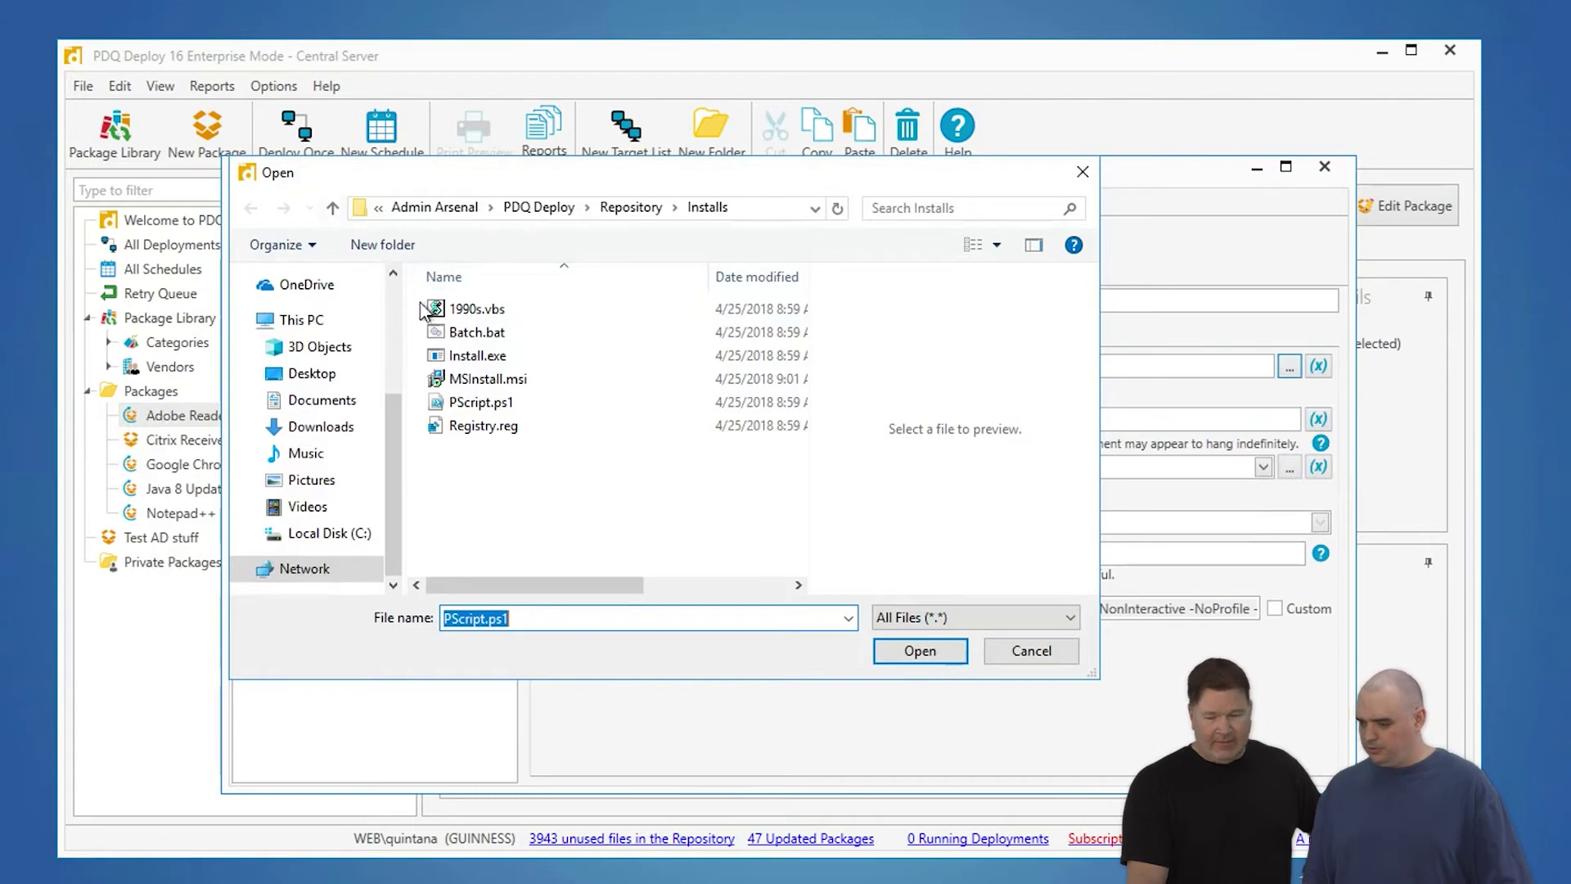
click(455, 314)
click(918, 653)
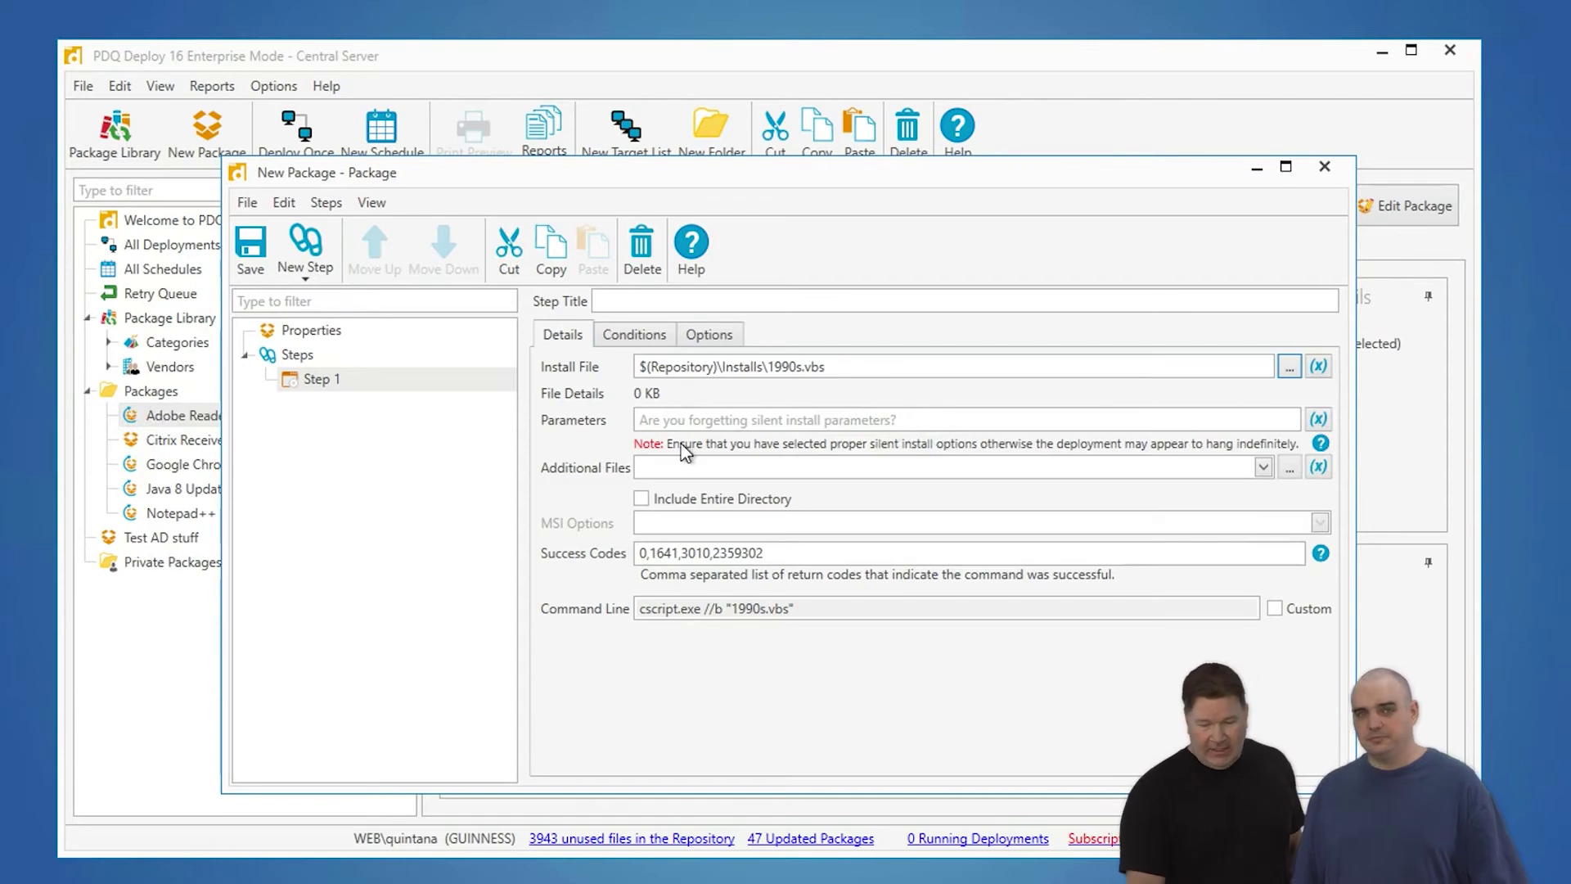
click(685, 467)
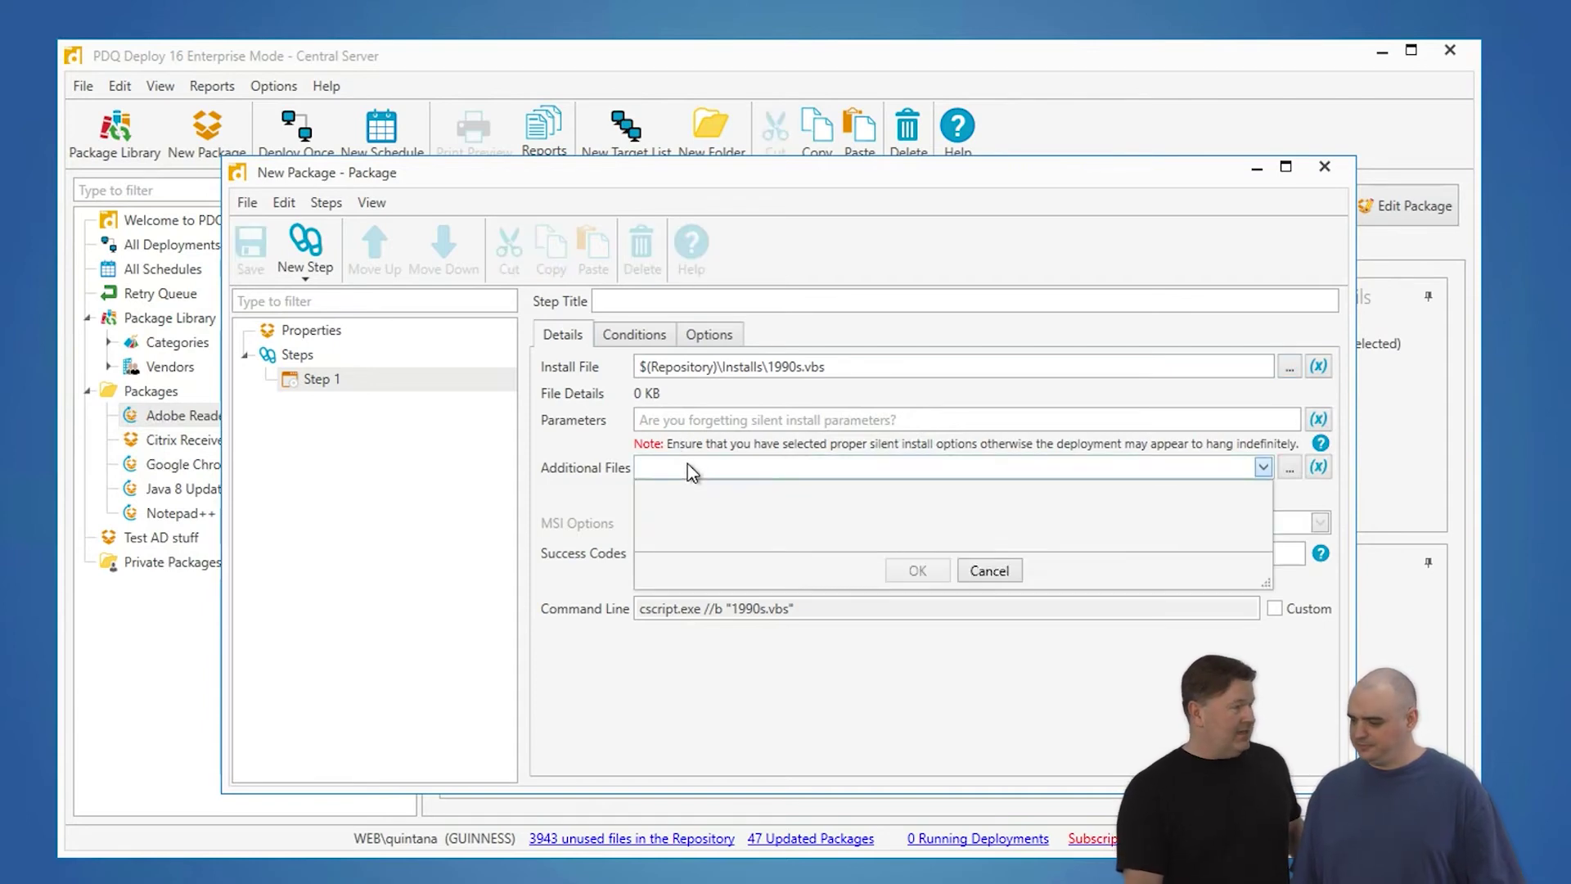
click(679, 429)
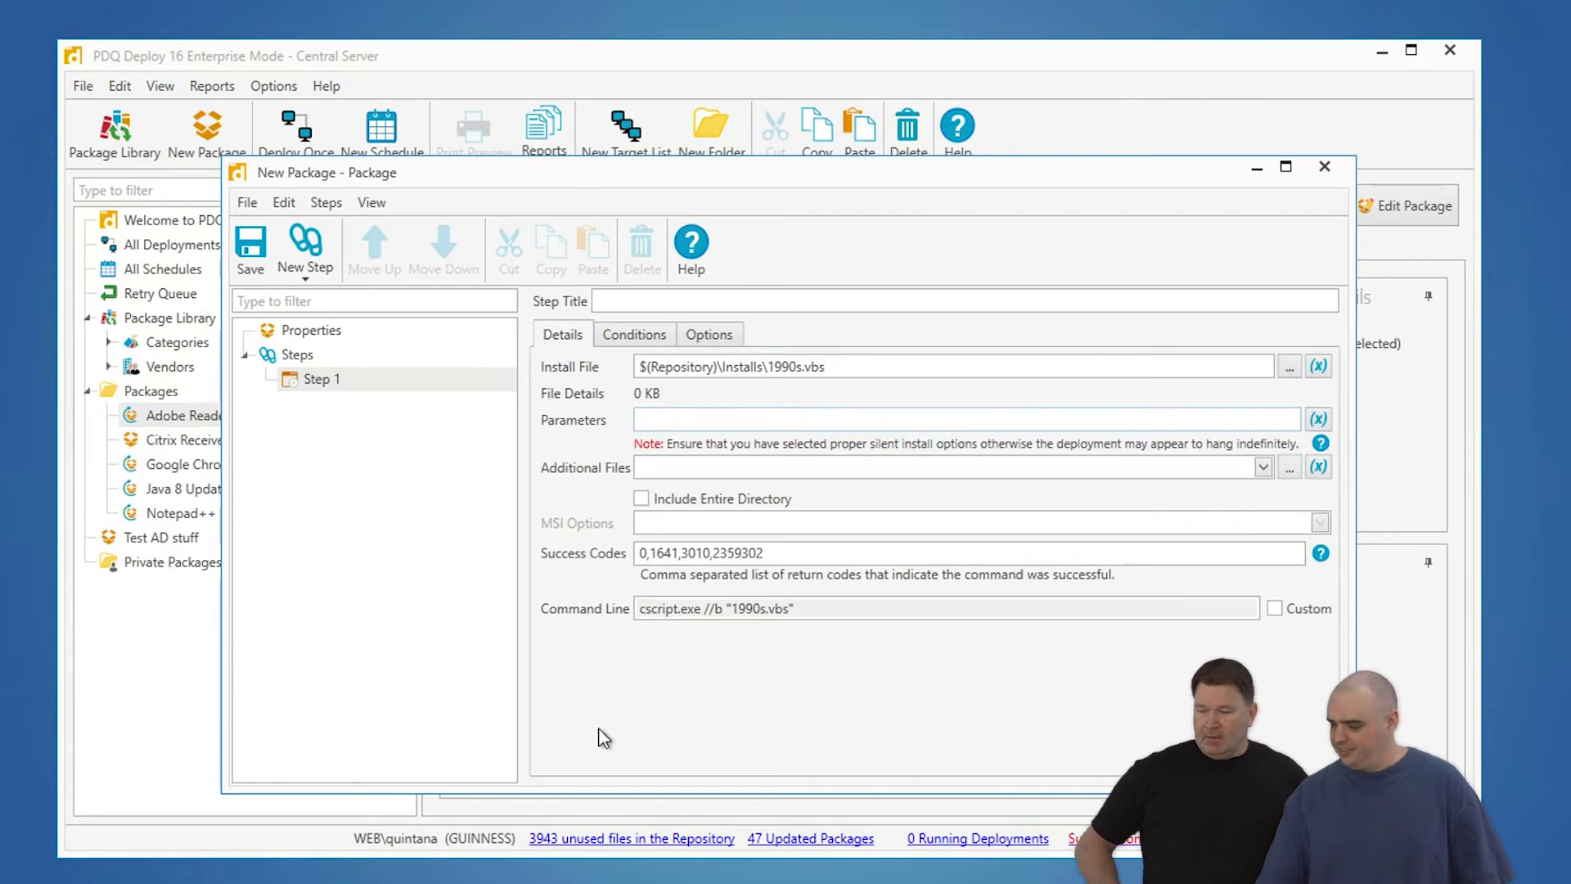
- Switch the install file to Install.exe with the /s parameter
click(1291, 367)
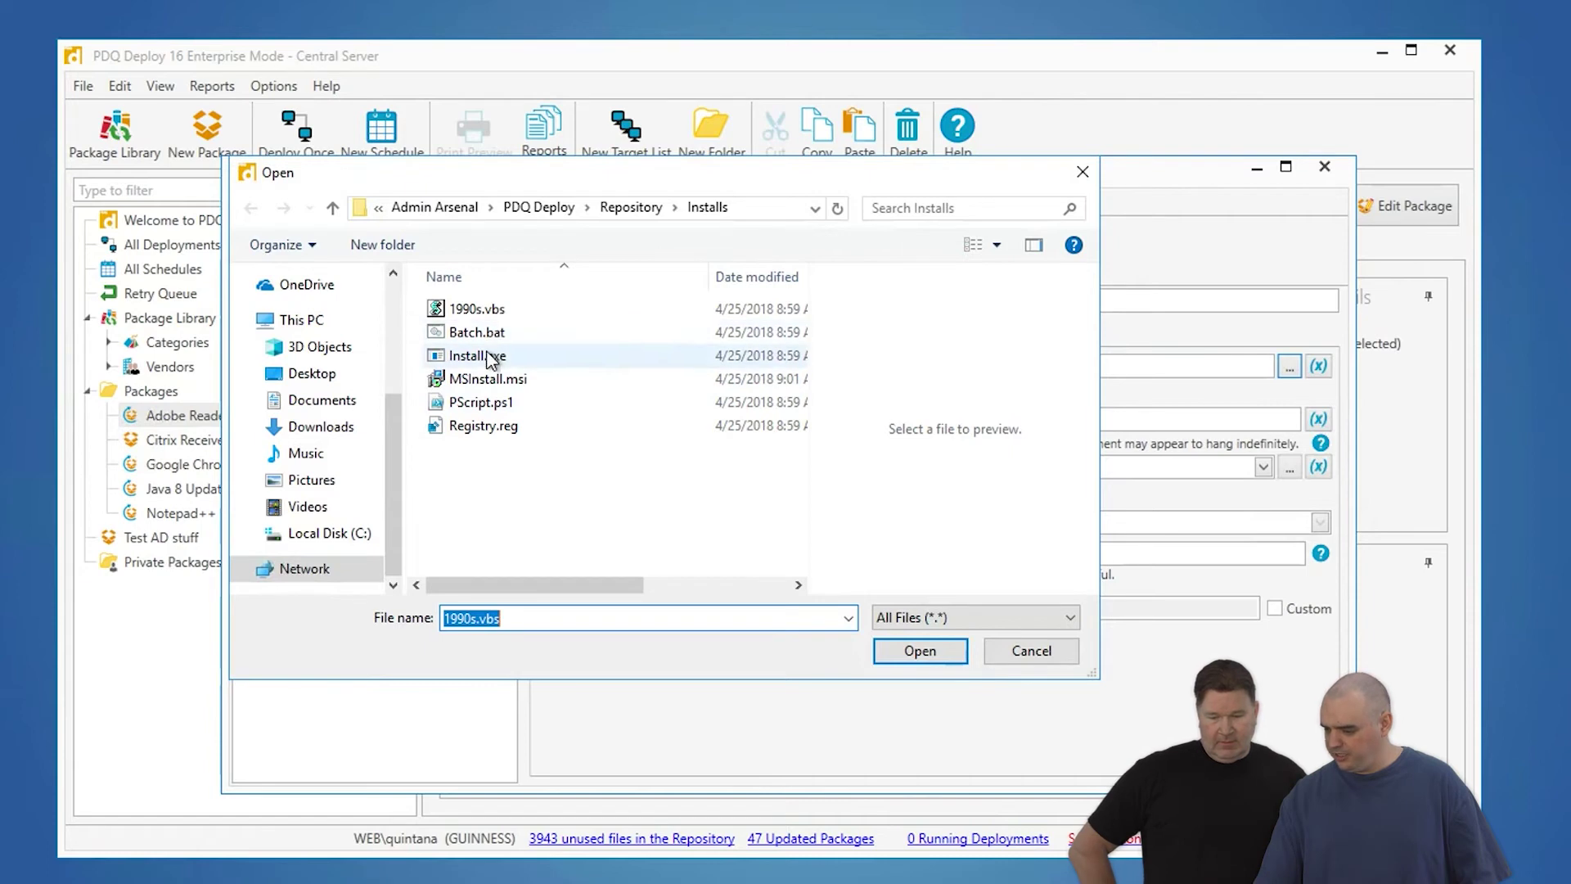
click(499, 355)
click(912, 650)
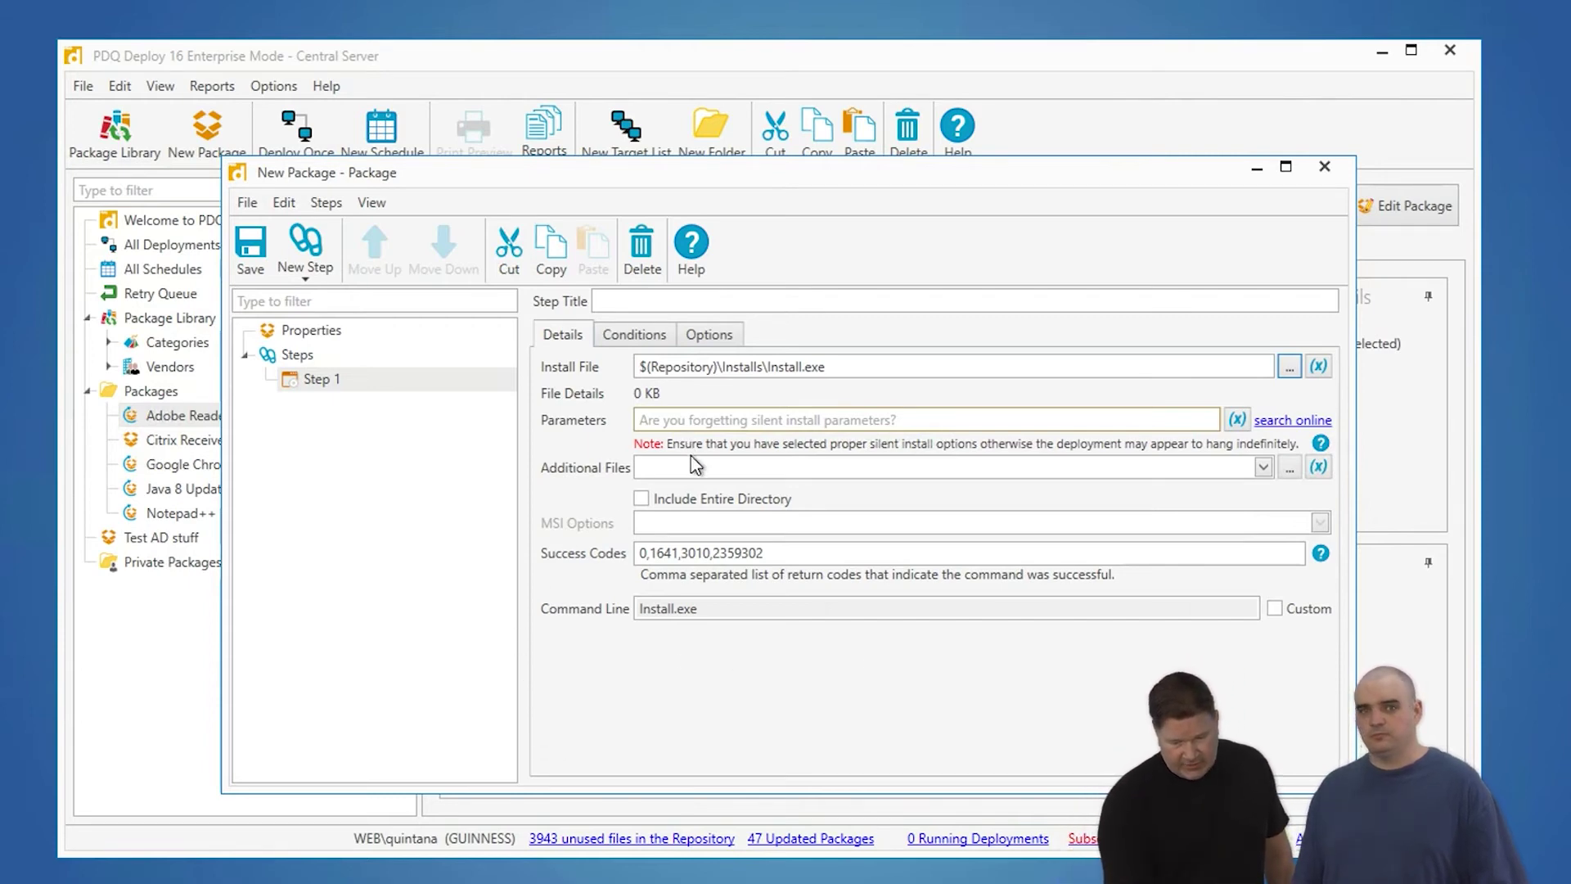
click(683, 424)
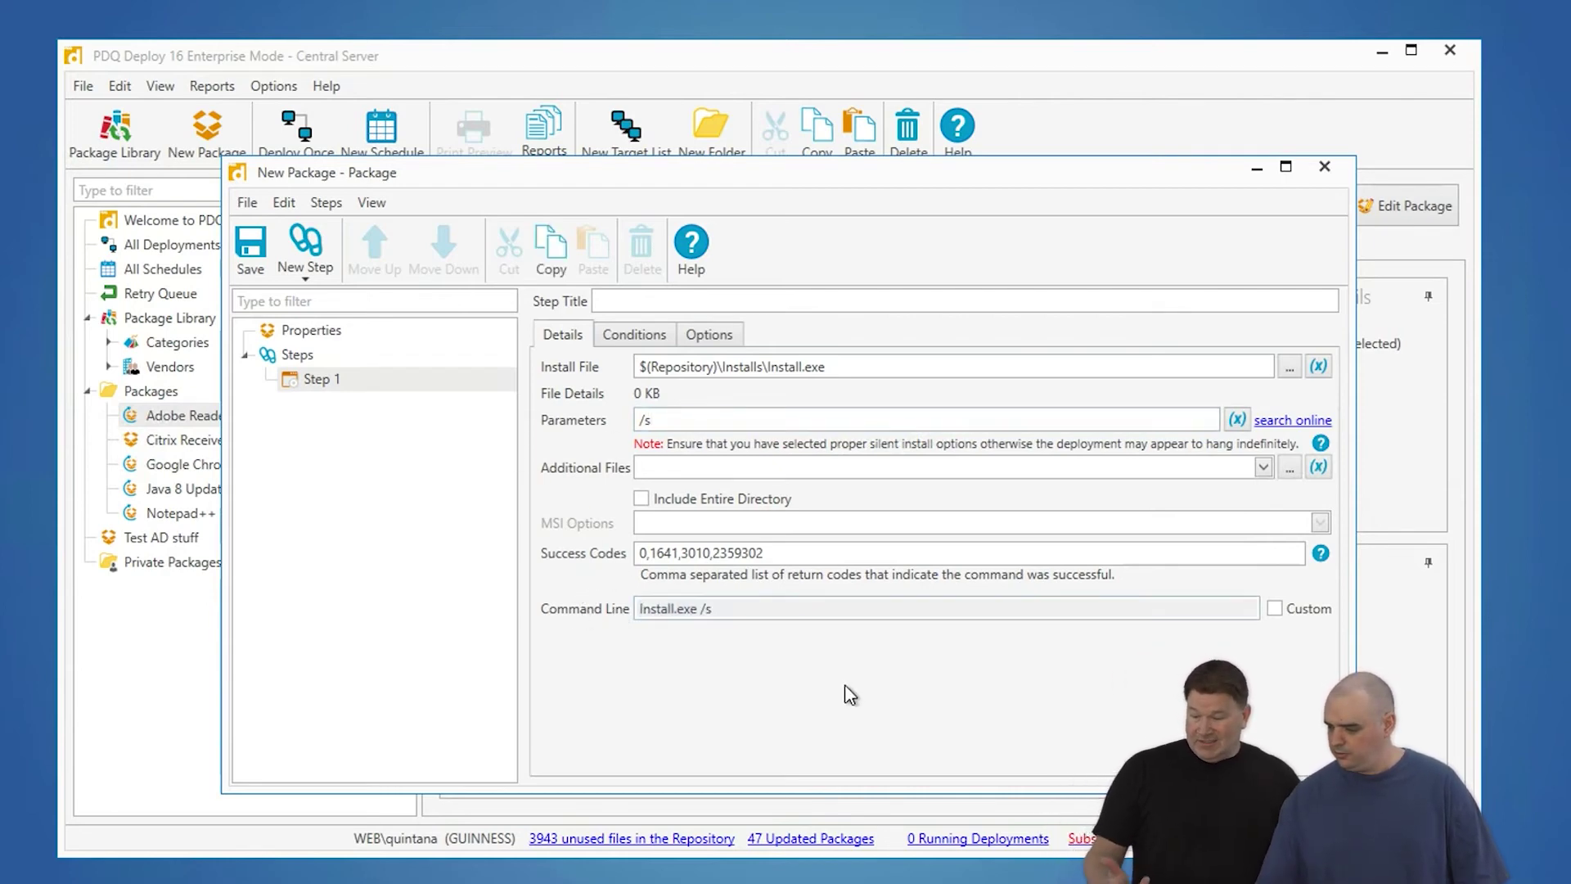
click(1290, 360)
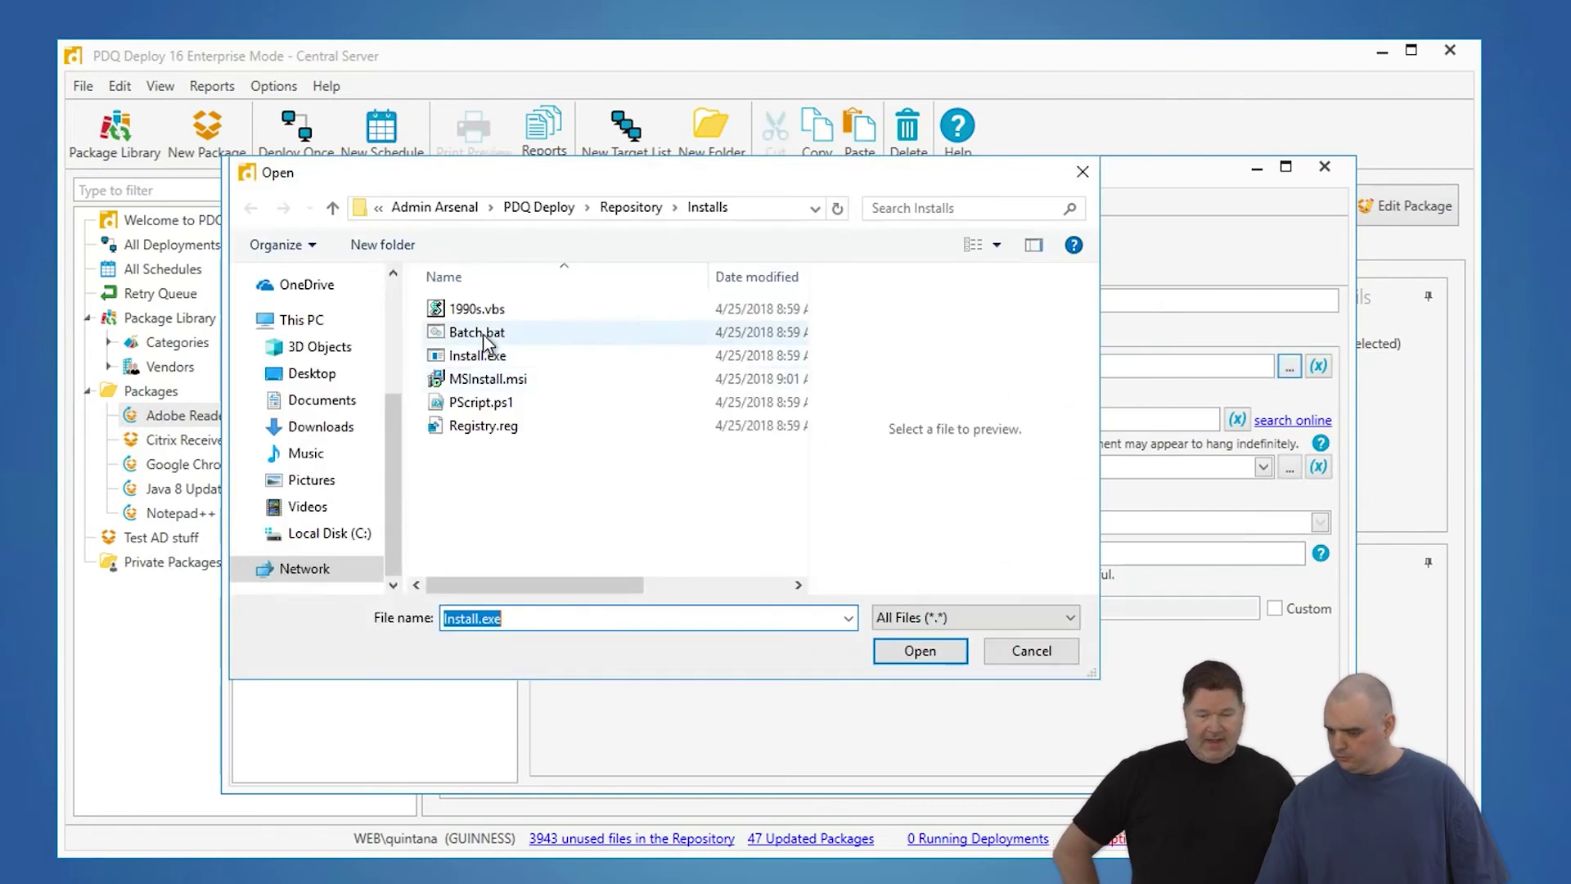
- Switch the install file to Batch.bat and clear the leftover /s parameter
click(482, 334)
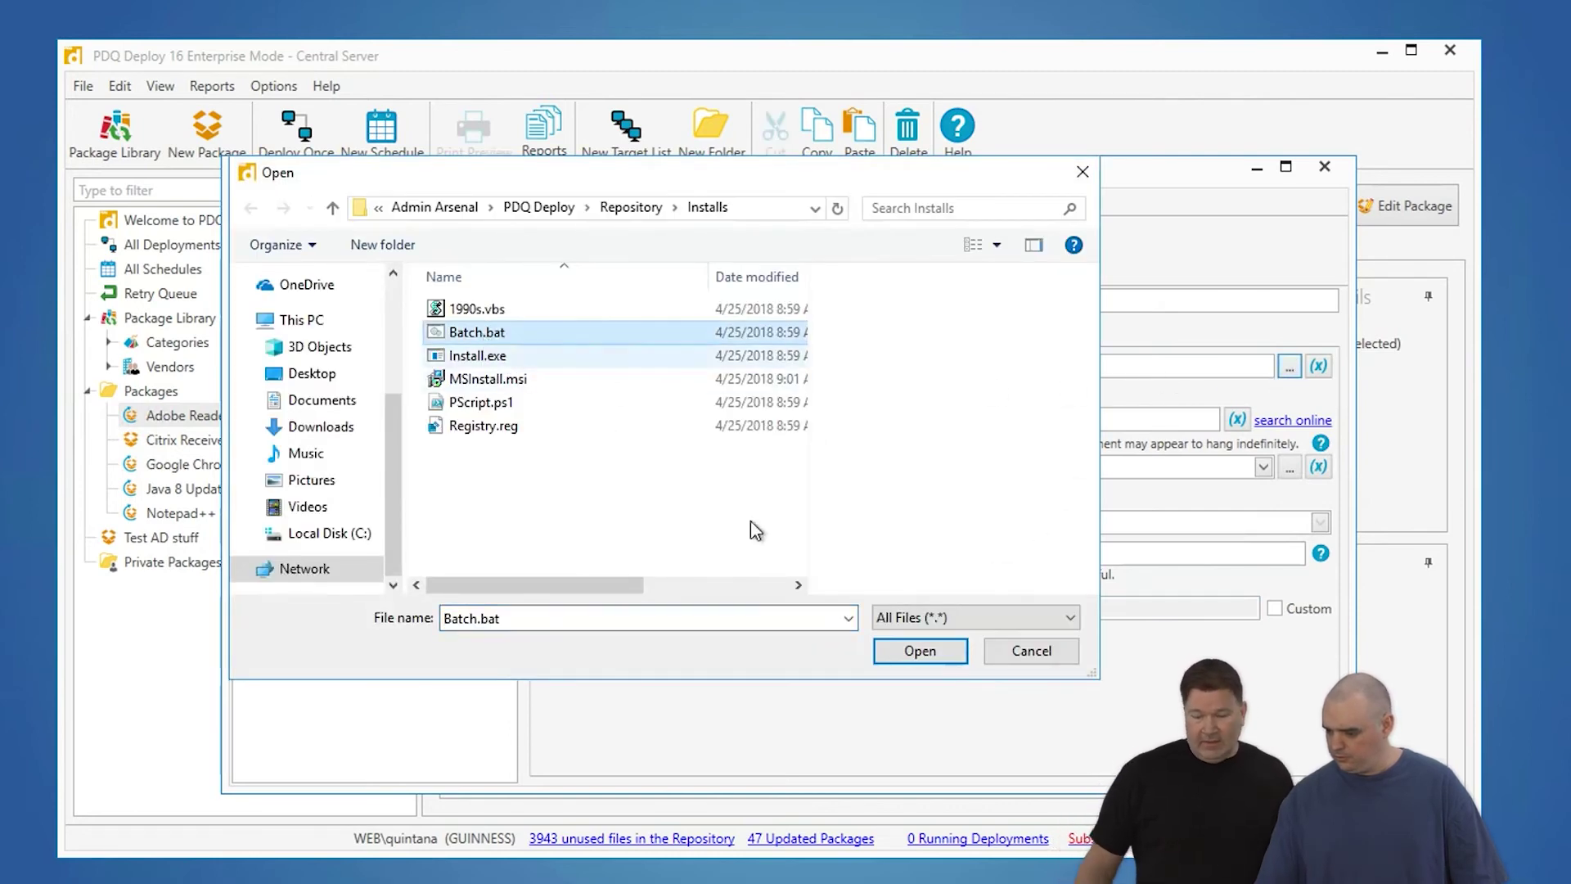
click(944, 651)
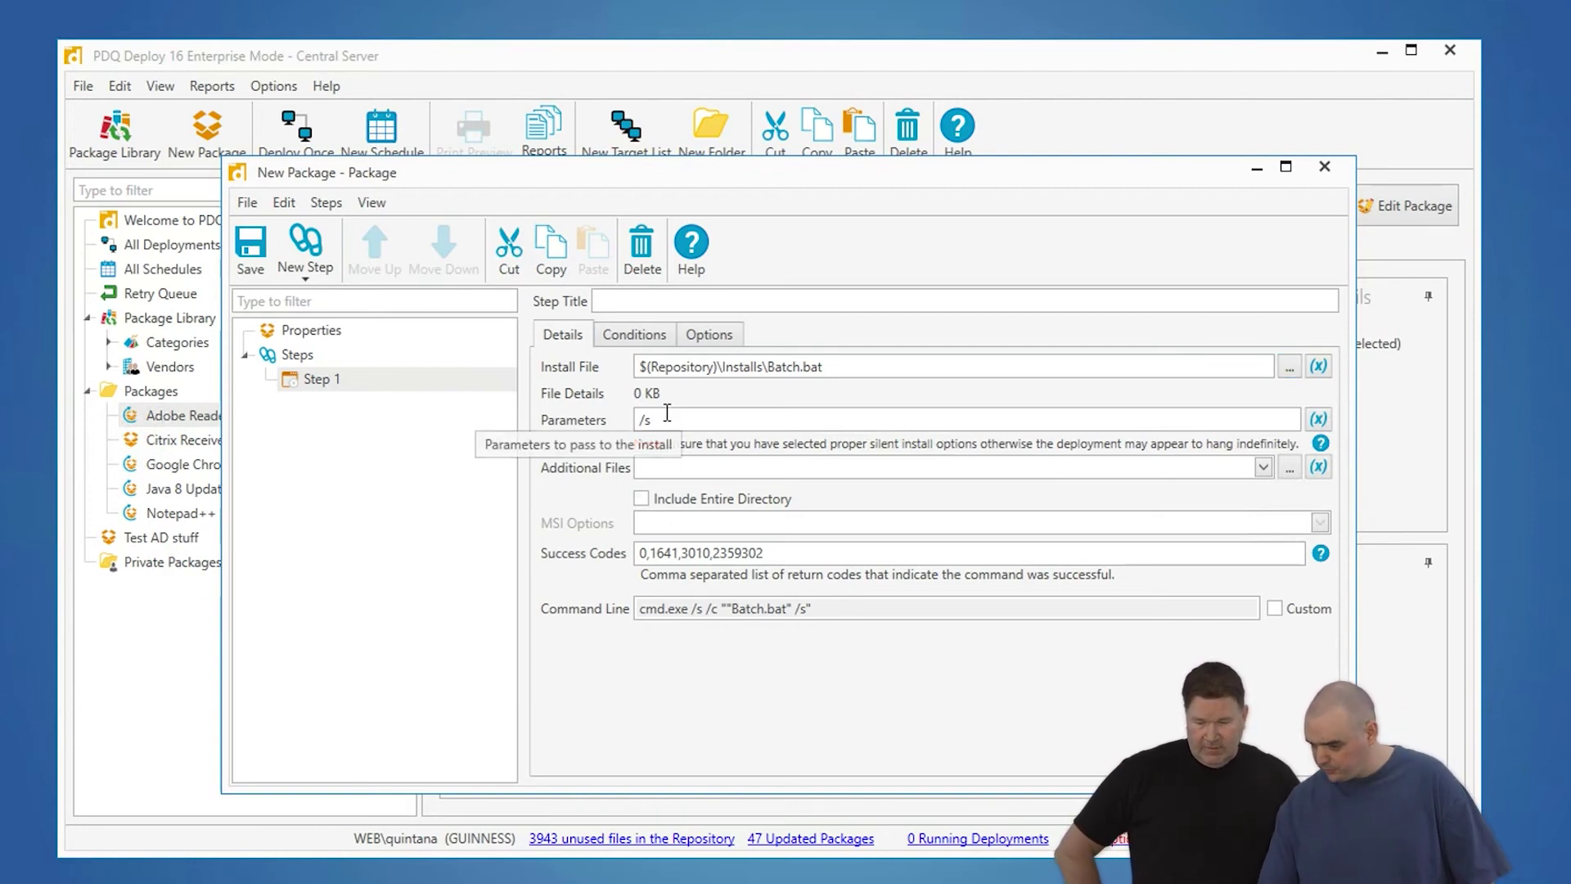
key(BackSpace)
key(BackSpace)
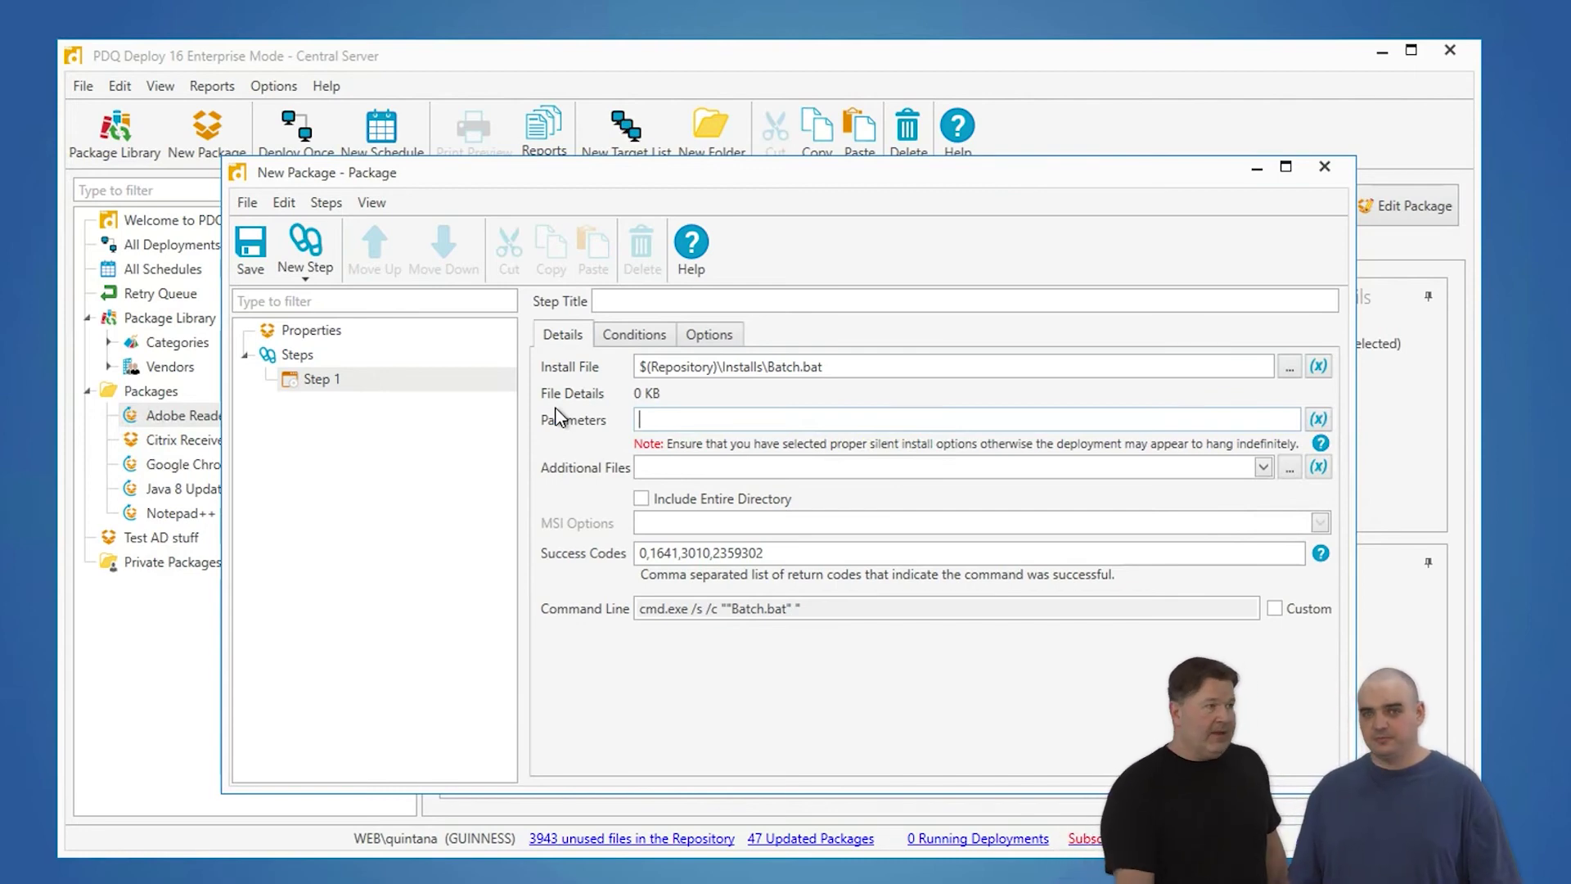
click(1288, 368)
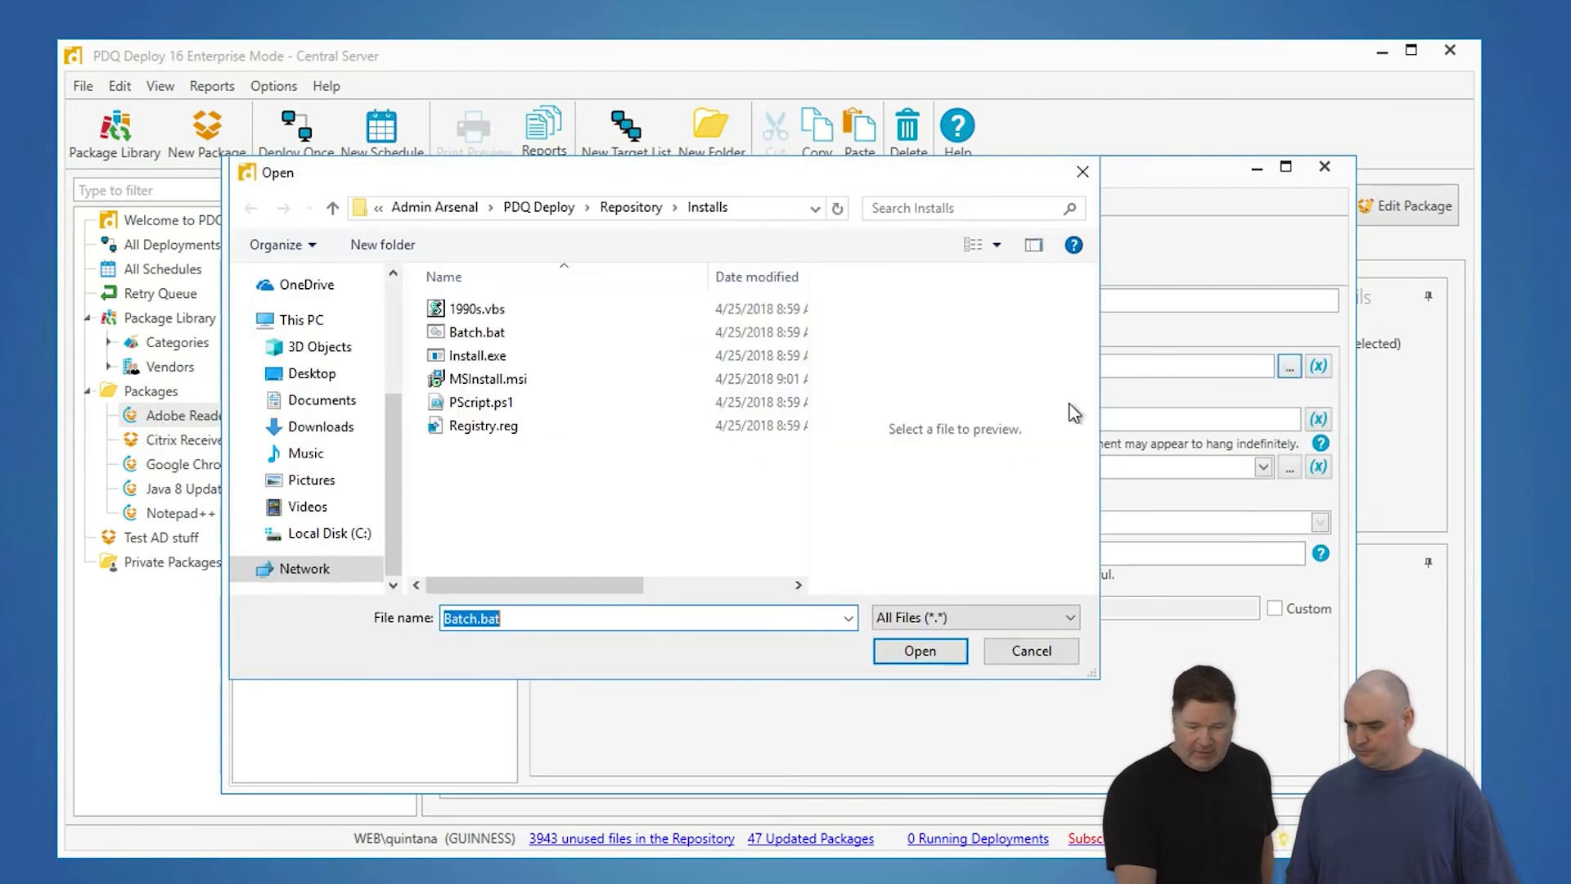
- Pick Registry.reg as the install file, giving regedit.exe /s "Registry.reg"
click(483, 426)
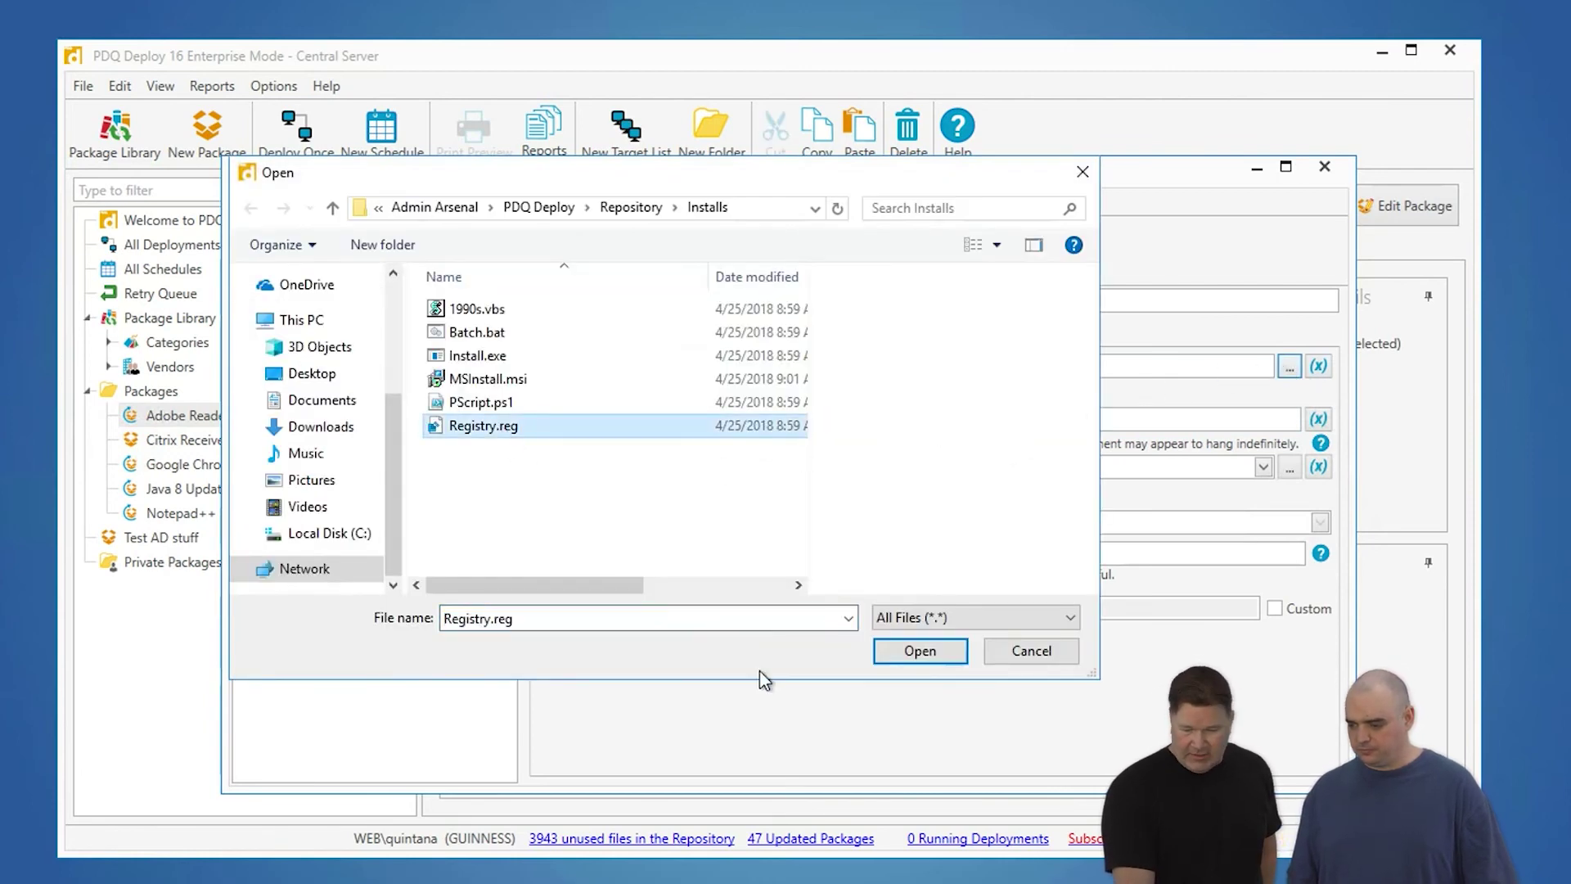
click(883, 653)
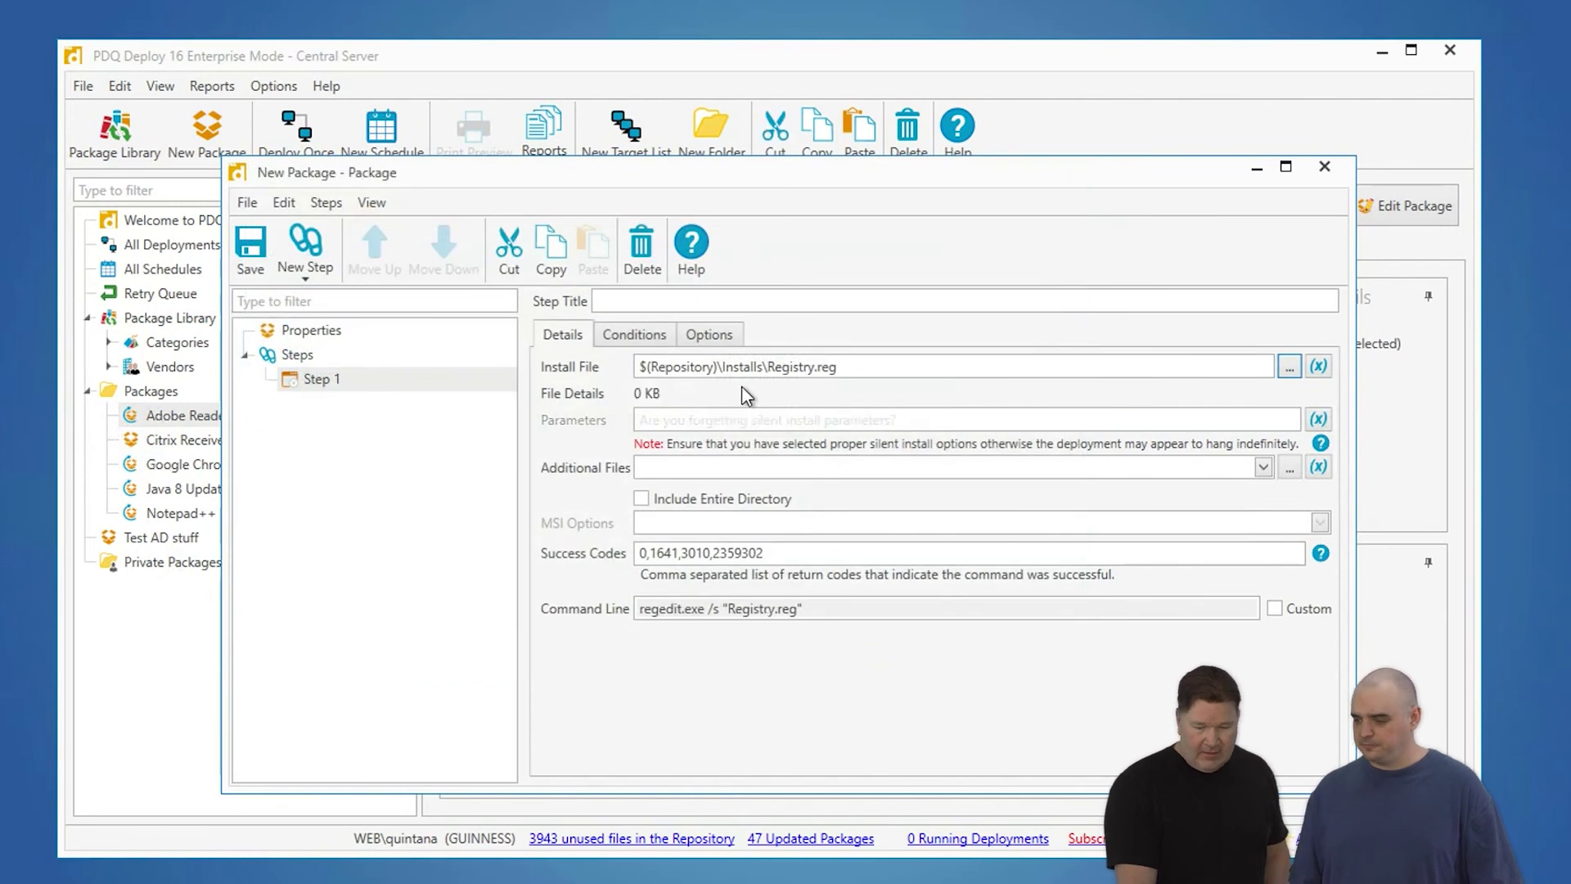